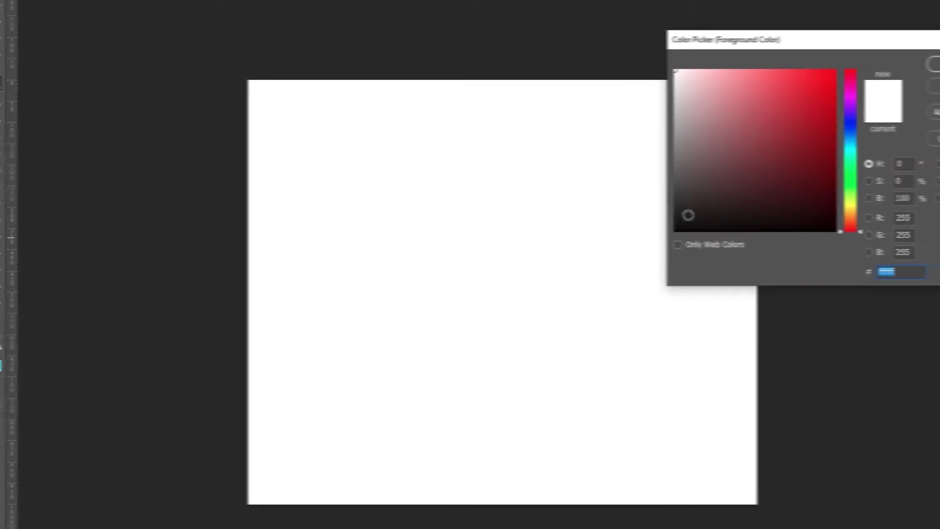
# Set the foreground colour to the dark grey hex value 1c1c1c
pyautogui.write('1c1c1c')
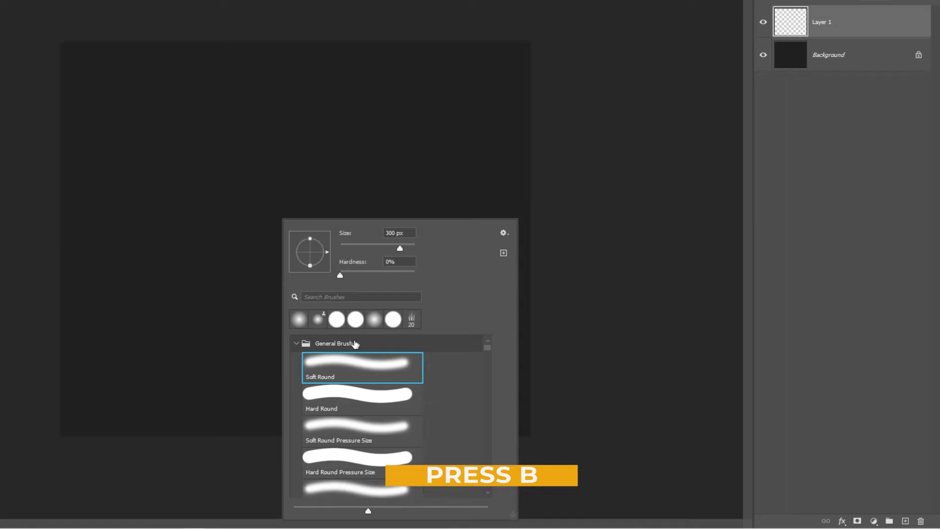
# With a white soft round brush, paint a large glow at the canvas centre
pyautogui.click(356, 360)
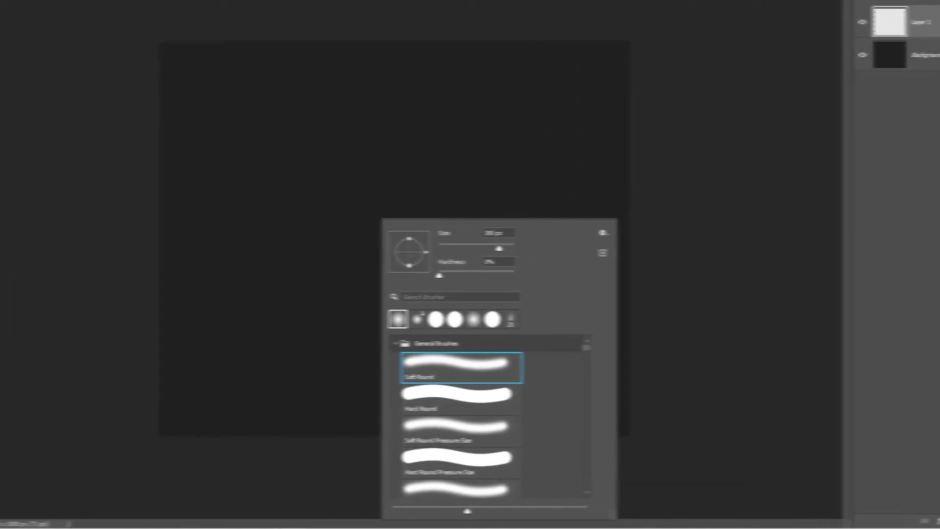
pyautogui.click(1, 299)
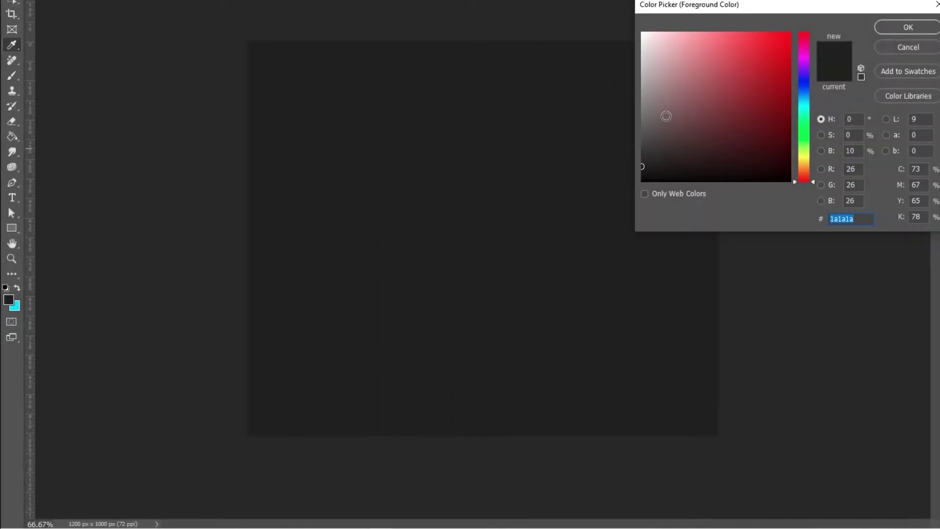
pyautogui.write('ffffff')
pyautogui.click(912, 27)
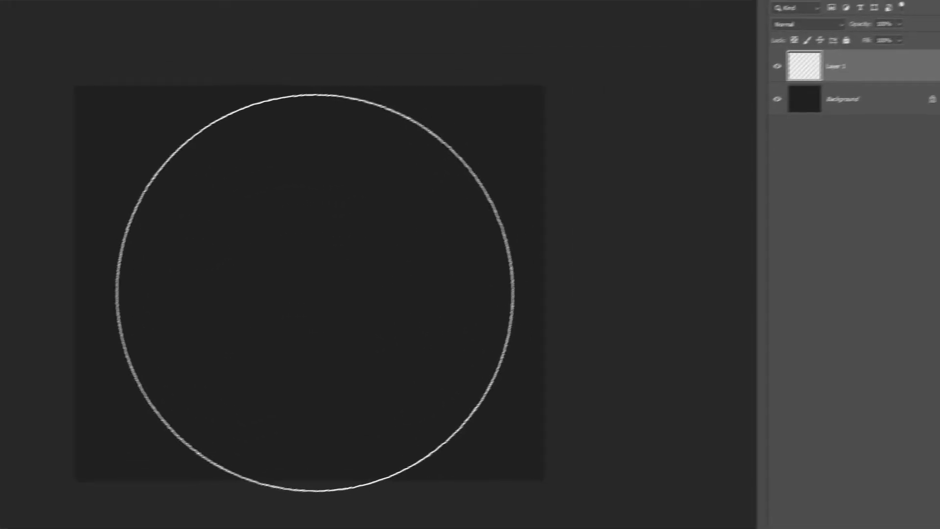
pyautogui.click(293, 289)
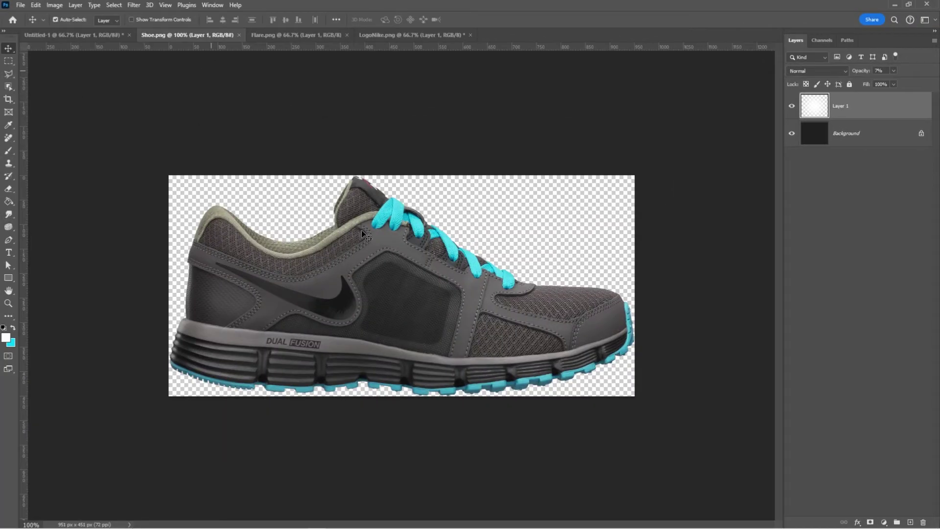
# Bring the shoe into the poster, tilt it about 22 degrees and shrink it slightly
pyautogui.moveTo(445, 324); pyautogui.dragTo(70, 38)
pyautogui.moveTo(350, 254); pyautogui.dragTo(351, 256)
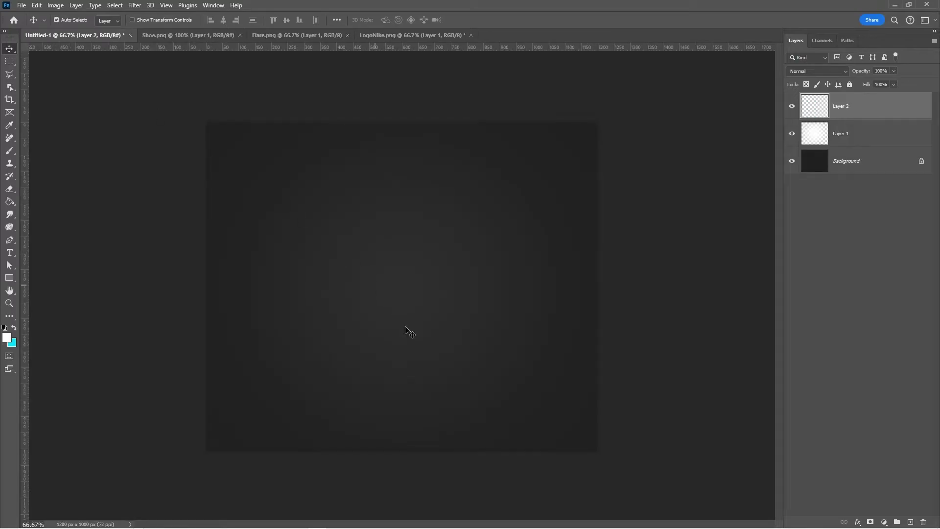
pyautogui.hotkey('ctrl', 't')
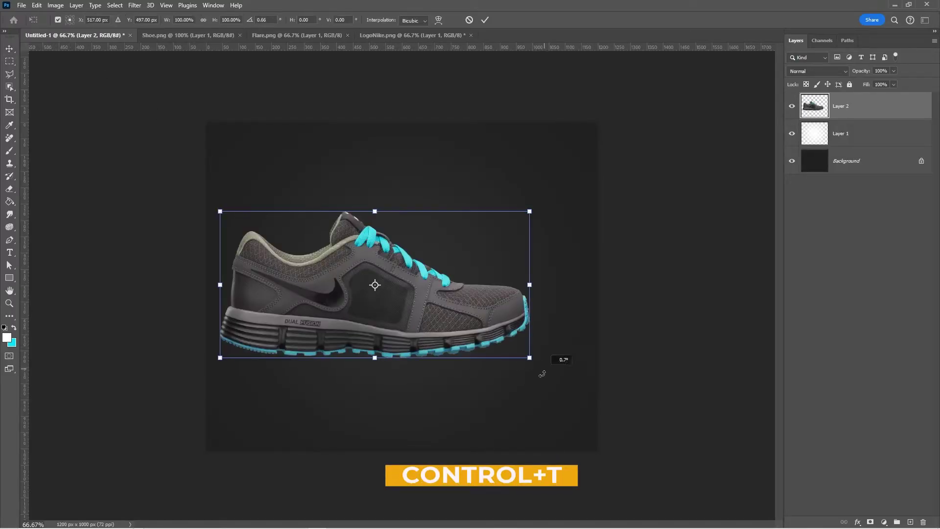
pyautogui.moveTo(542, 374); pyautogui.dragTo(469, 398)
pyautogui.moveTo(409, 325)
pyautogui.mouseDown()
pyautogui.moveTo(429, 332)
pyautogui.moveTo(421, 330)
pyautogui.mouseUp()
pyautogui.press('Return')
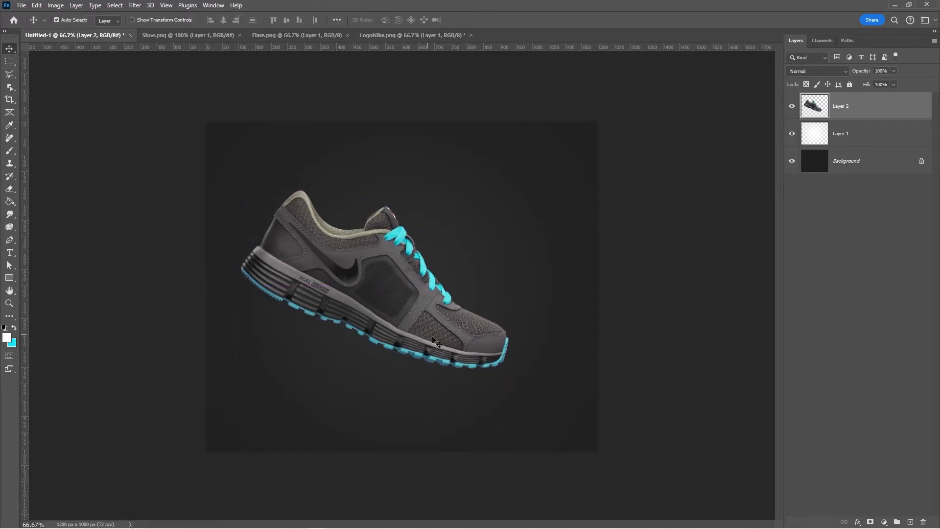
# Place the cyan flare under the shoe's sole, tilted to match, in Screen blend mode
pyautogui.click(287, 36)
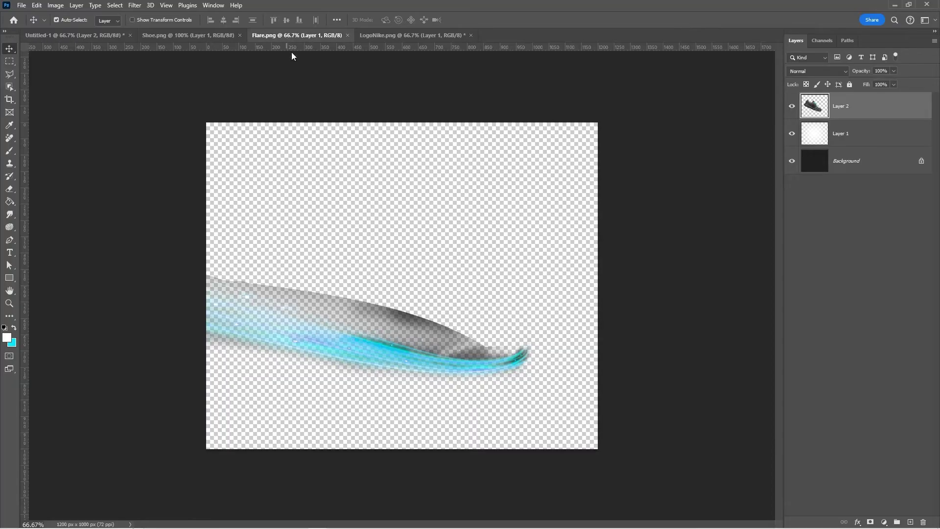
pyautogui.moveTo(470, 367); pyautogui.dragTo(352, 342)
pyautogui.hotkey('ctrl', 't')
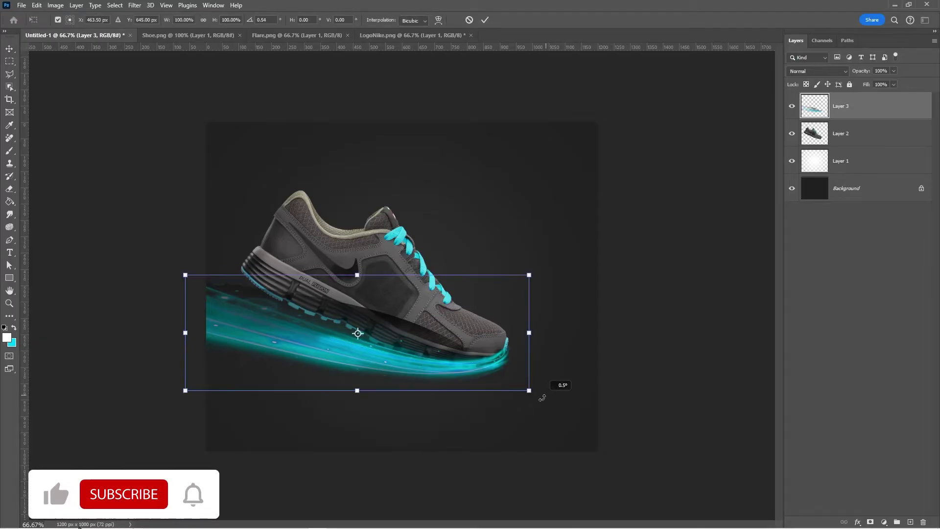
pyautogui.moveTo(556, 384); pyautogui.dragTo(552, 398)
pyautogui.moveTo(439, 377); pyautogui.dragTo(436, 368)
pyautogui.press('Return')
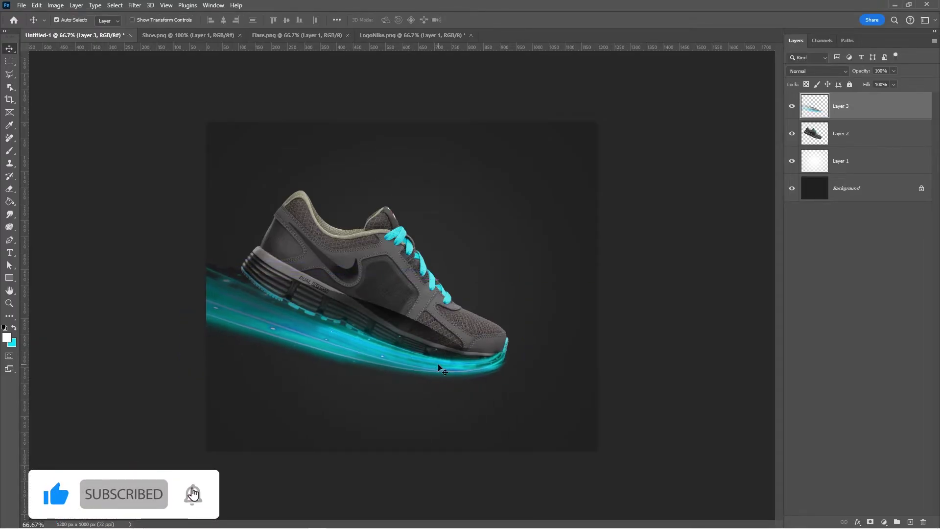
pyautogui.click(841, 71)
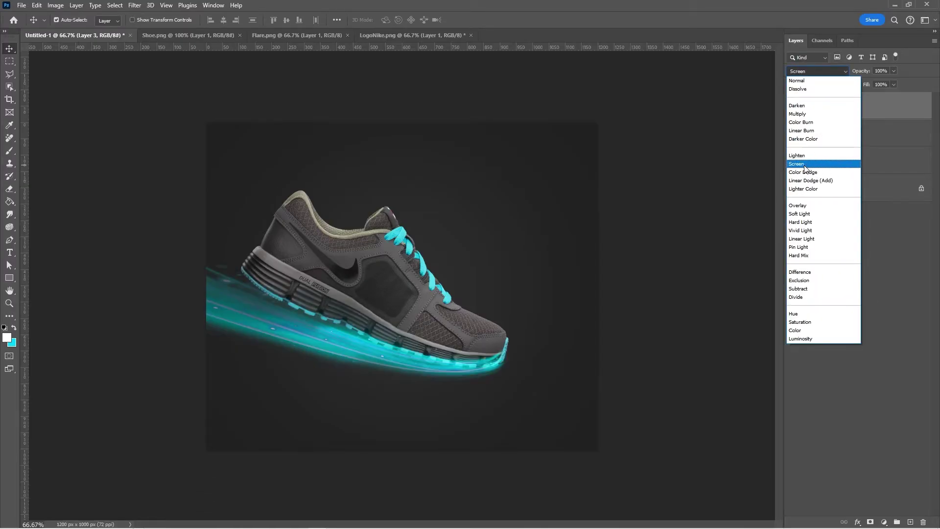
pyautogui.click(805, 166)
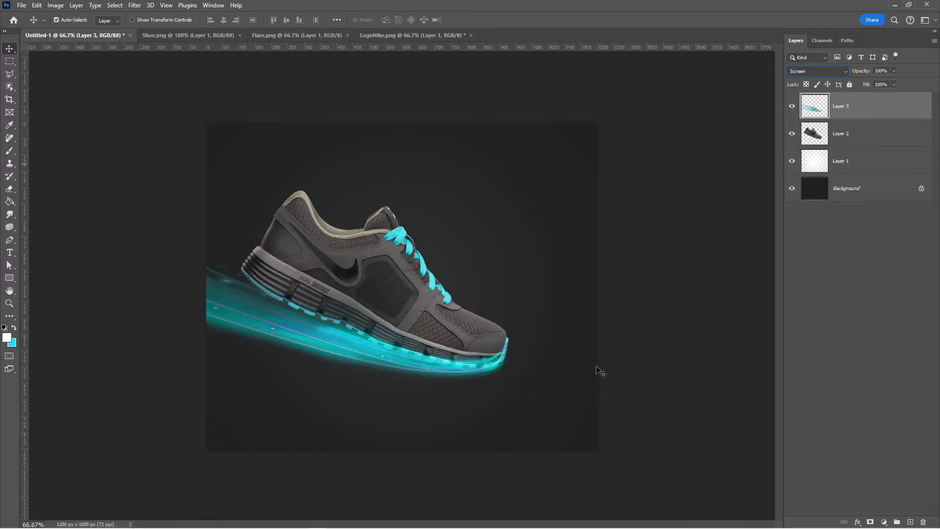
# Add the LogoNike.png swoosh, scaled down to a small logo below the shoe
pyautogui.click(389, 36)
pyautogui.moveTo(300, 305); pyautogui.dragTo(203, 176)
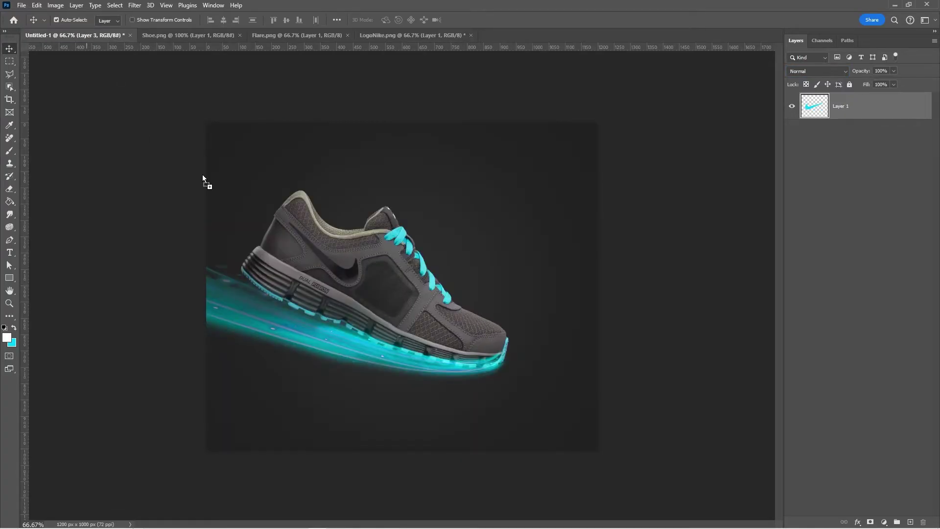
pyautogui.moveTo(389, 420); pyautogui.dragTo(388, 422)
pyautogui.hotkey('ctrl', 't')
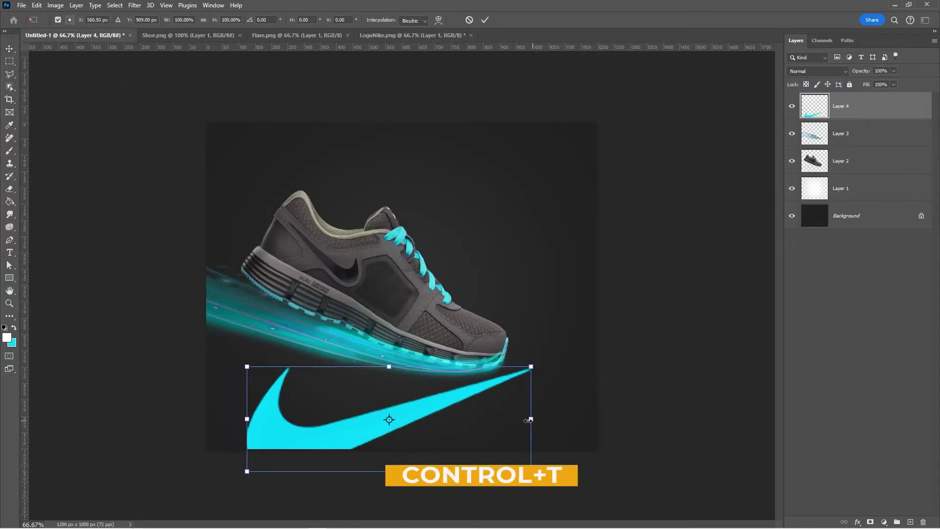
pyautogui.moveTo(531, 402); pyautogui.dragTo(415, 417)
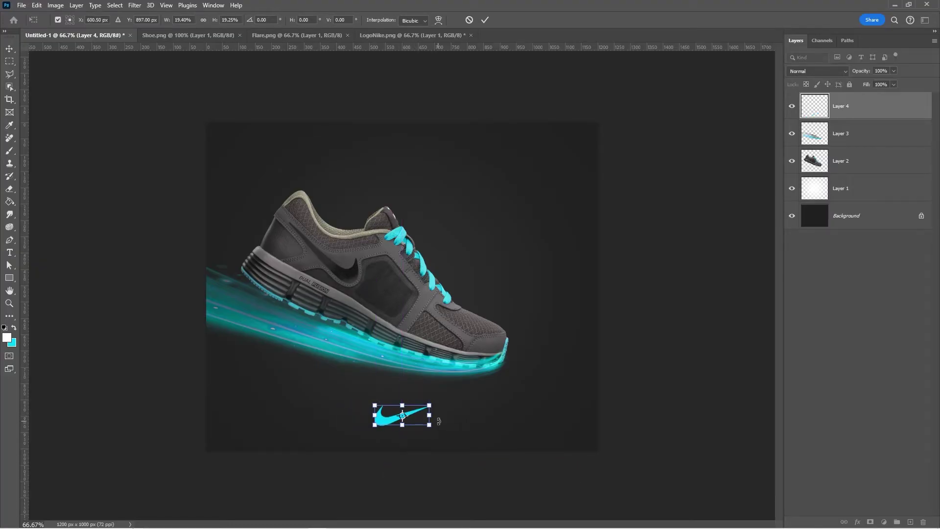
pyautogui.press('Return')
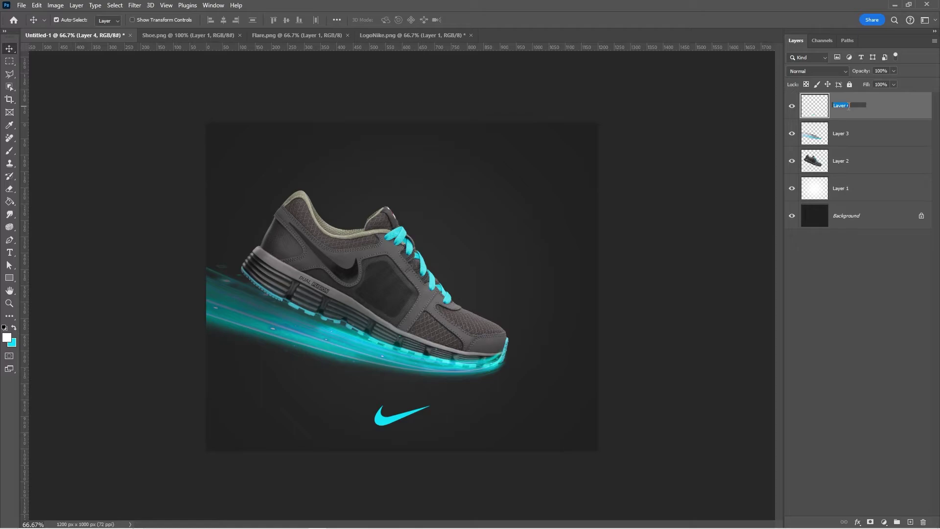
# Rename the layers Logo, Flare and Shoe
pyautogui.write('Log')
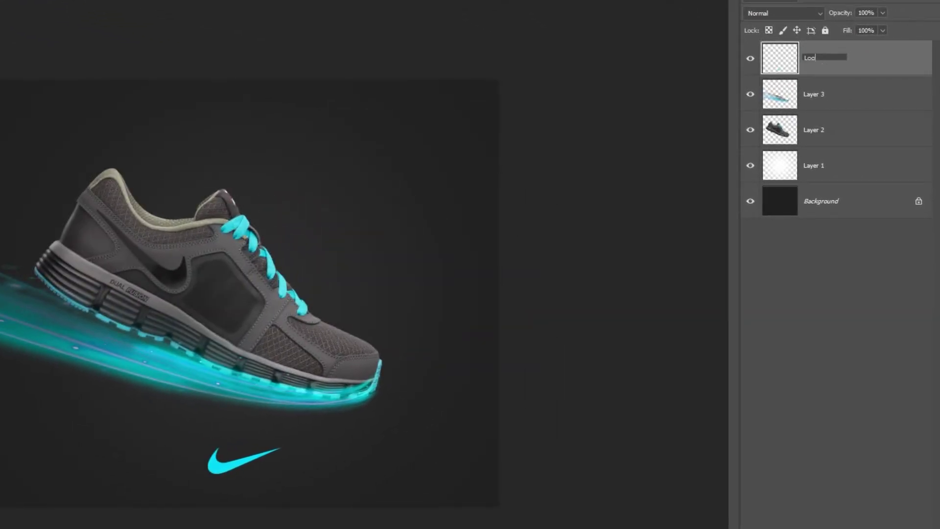
pyautogui.write('o')
pyautogui.doubleClick(823, 102)
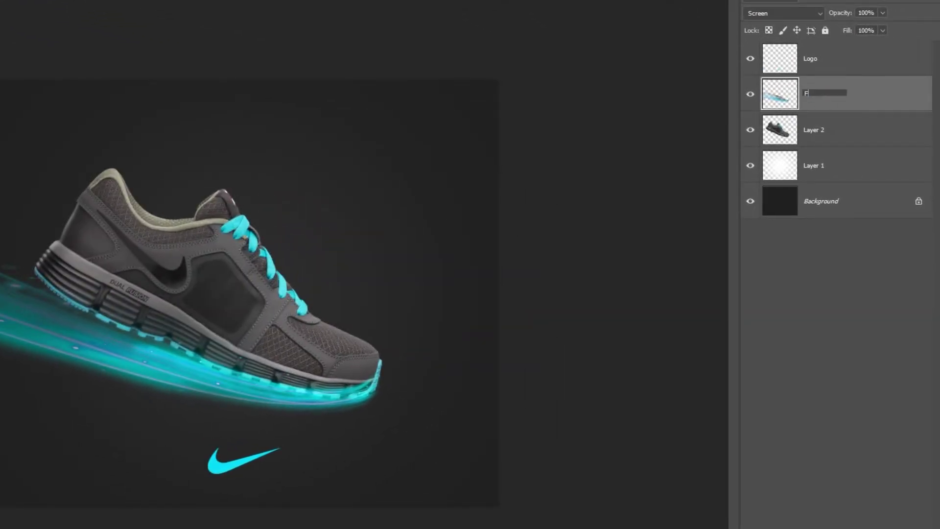
pyautogui.press('Return')
pyautogui.doubleClick(823, 130)
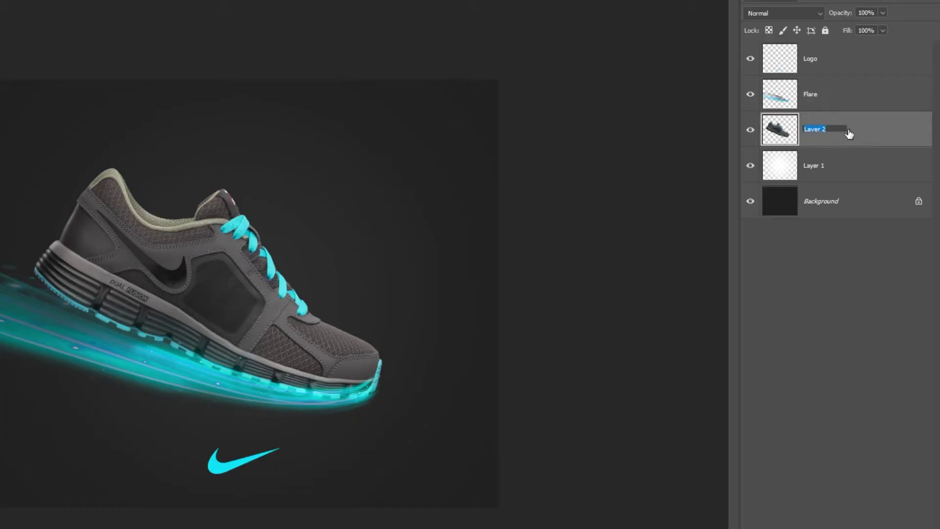
# Add a two-line text block reading DEFY / GRAVITY above the shoe
pyautogui.click(837, 71)
pyautogui.press('t')
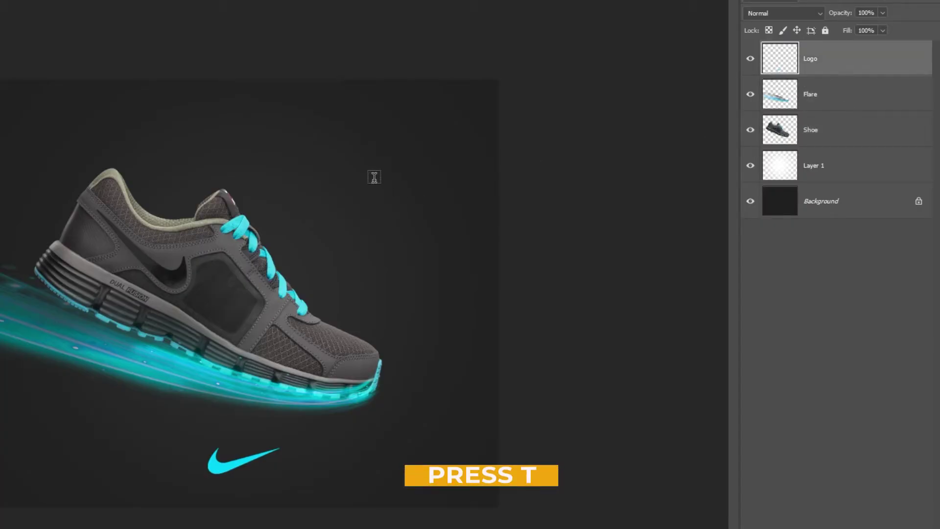
pyautogui.click(286, 157)
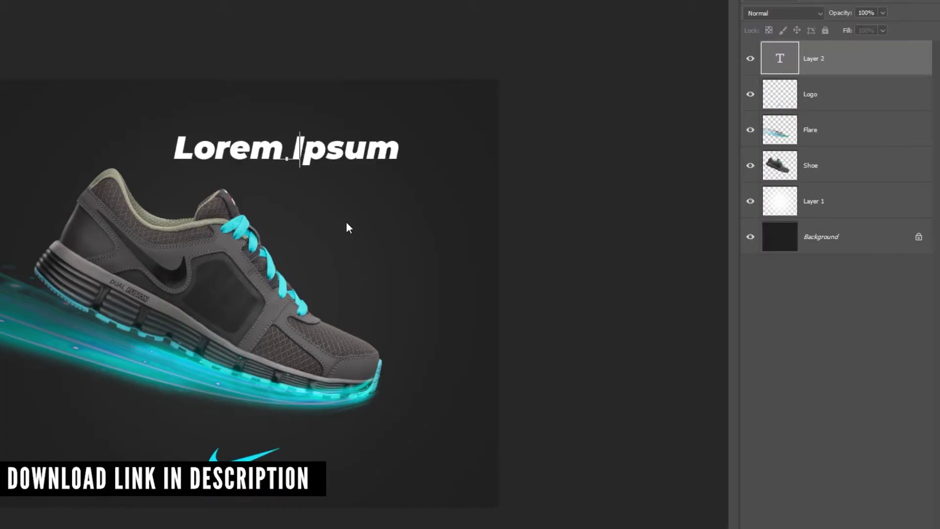
pyautogui.write('DEFY')
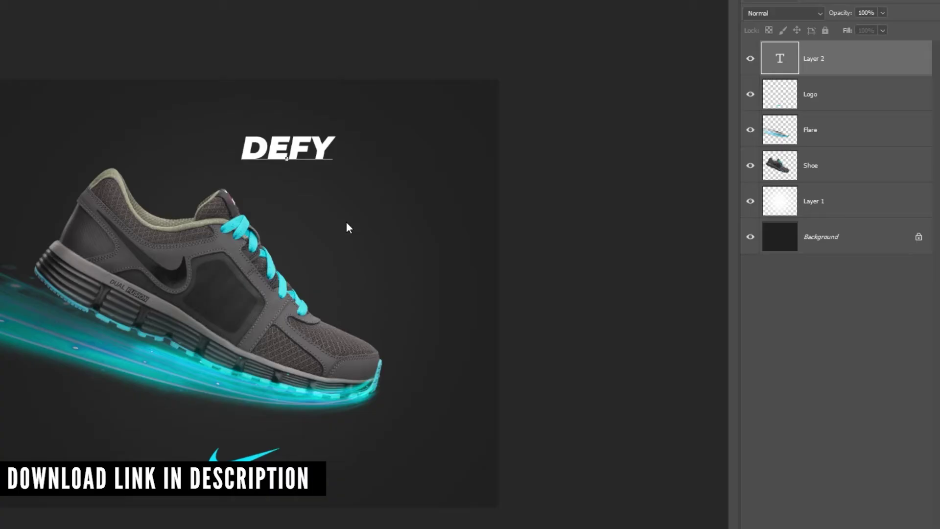
pyautogui.press('Return')
pyautogui.write('GRAVITY')
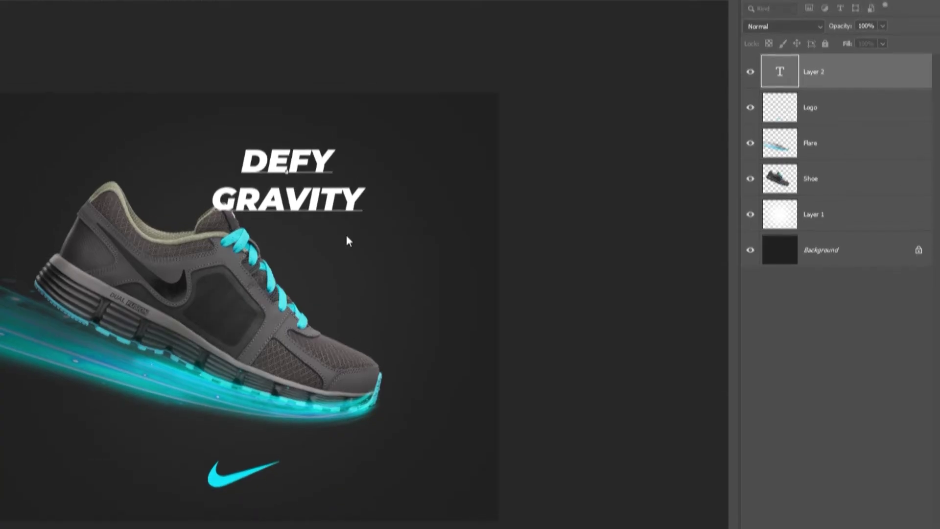
# Colour GRAVITY a bright saturated cyan and tighten the line spacing to 56 pt
pyautogui.moveTo(210, 262); pyautogui.dragTo(421, 260)
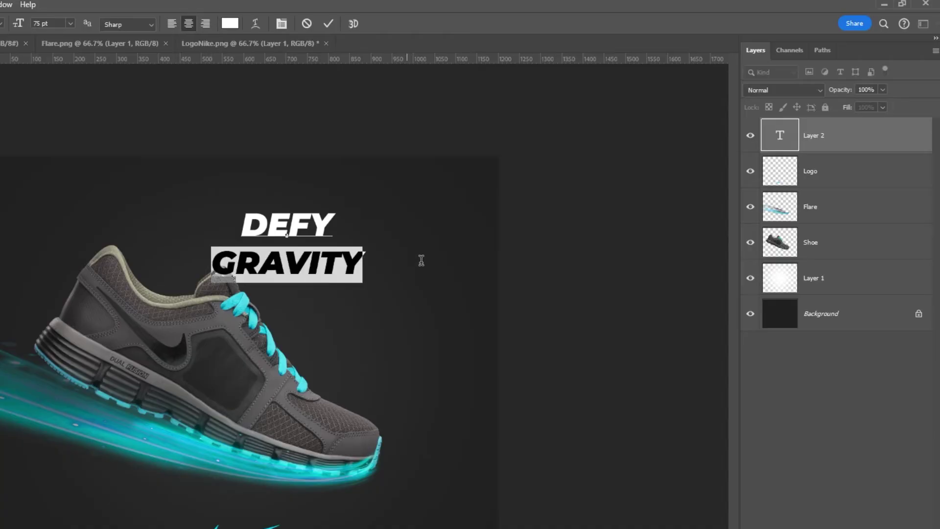
pyautogui.click(231, 23)
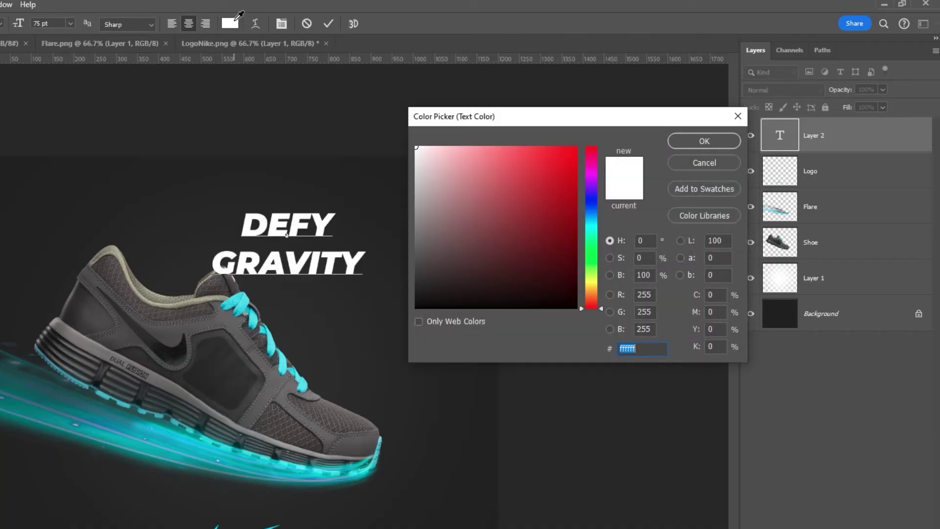
pyautogui.click(277, 334)
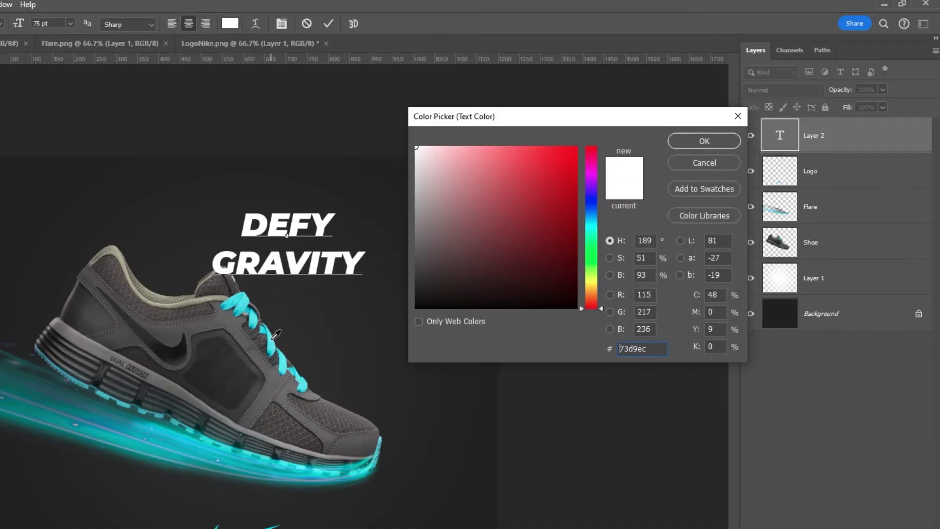
pyautogui.moveTo(498, 160); pyautogui.dragTo(604, 136)
pyautogui.click(722, 140)
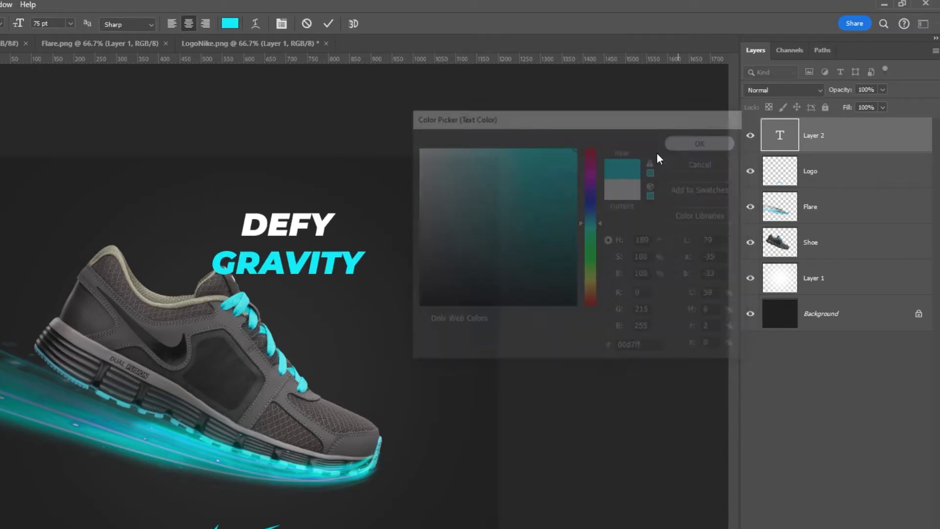
pyautogui.click(281, 23)
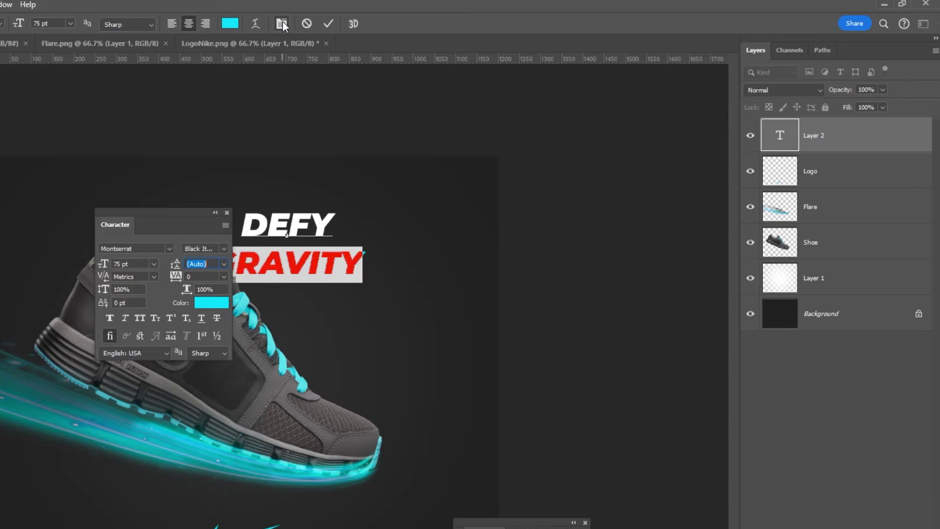
pyautogui.moveTo(177, 269); pyautogui.dragTo(154, 258)
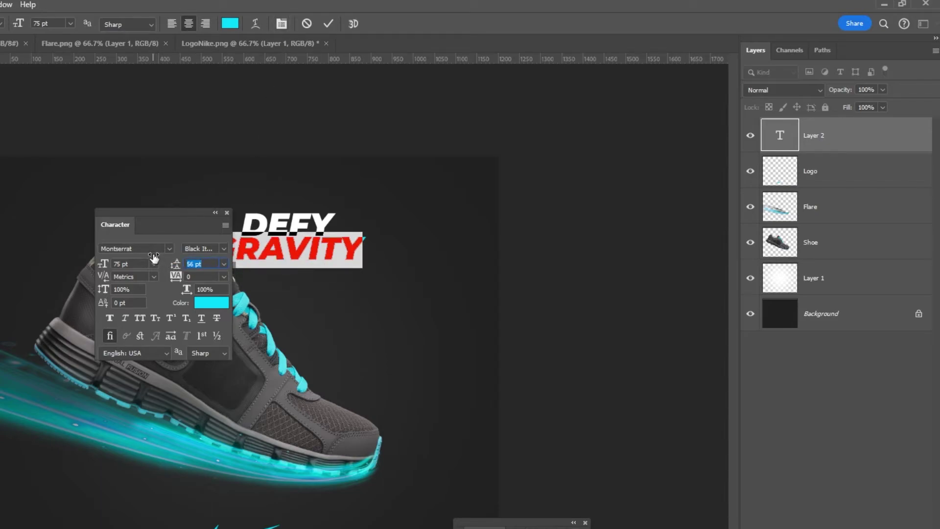
pyautogui.click(226, 212)
pyautogui.click(586, 523)
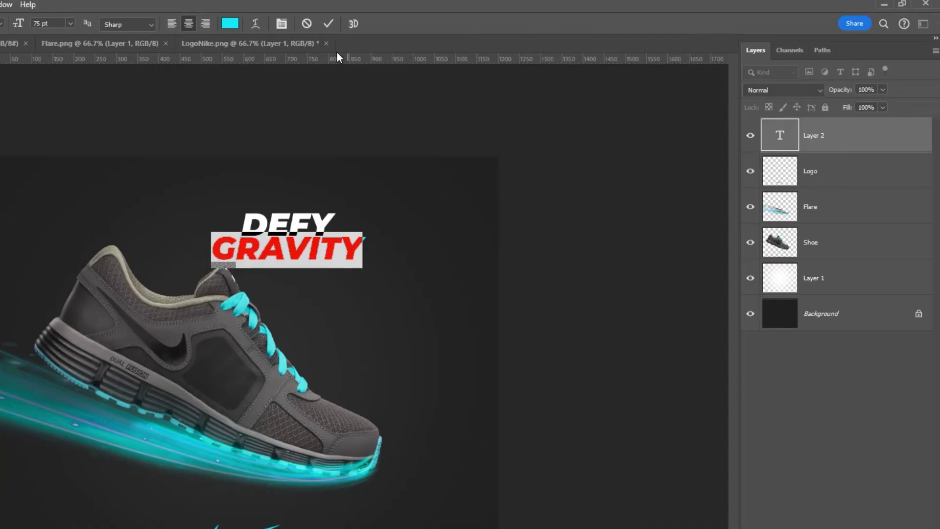
pyautogui.click(328, 23)
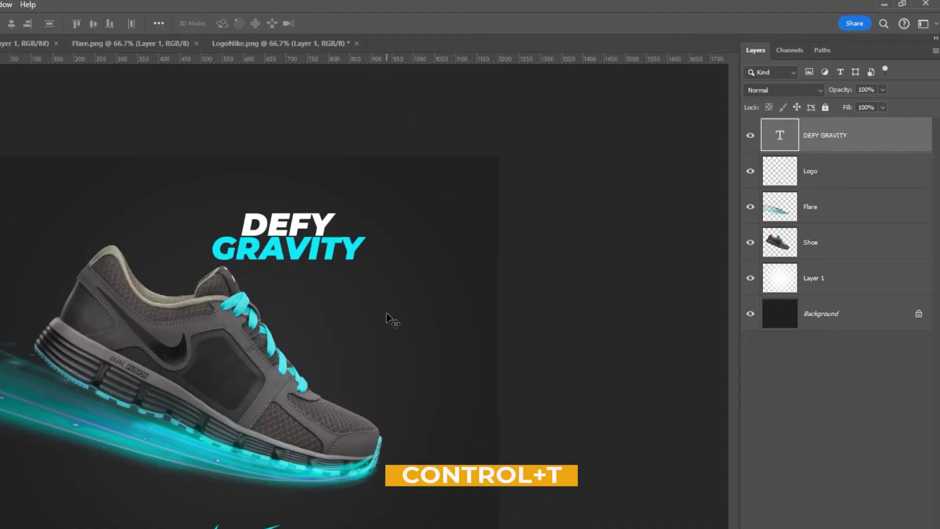
# Enlarge the DEFY GRAVITY text to about 129% and move it right and down
pyautogui.hotkey('ctrl', 't')
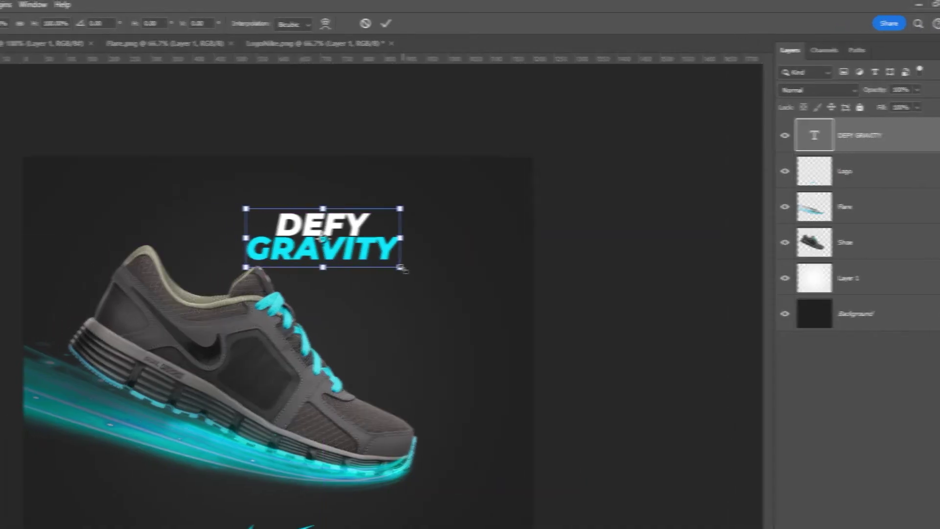
pyautogui.moveTo(400, 269); pyautogui.dragTo(421, 262)
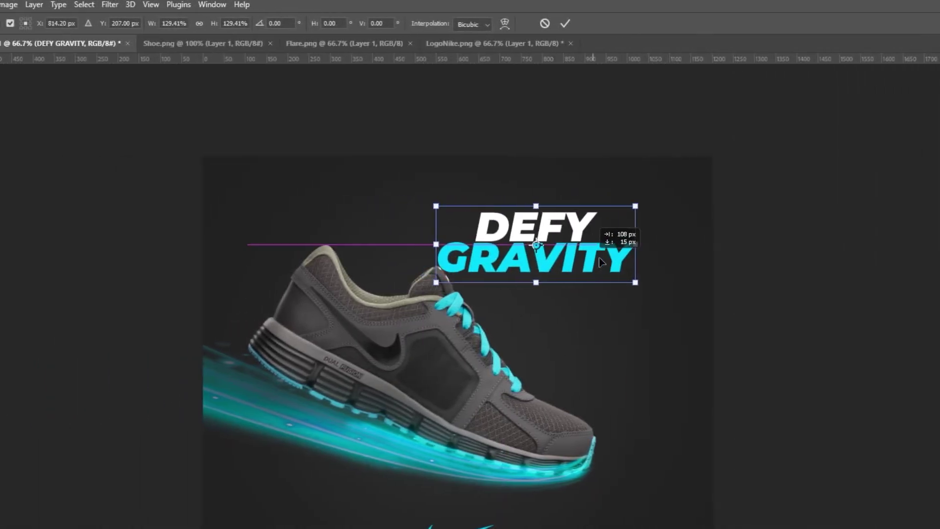
pyautogui.moveTo(602, 263); pyautogui.dragTo(630, 273)
pyautogui.press('Return')
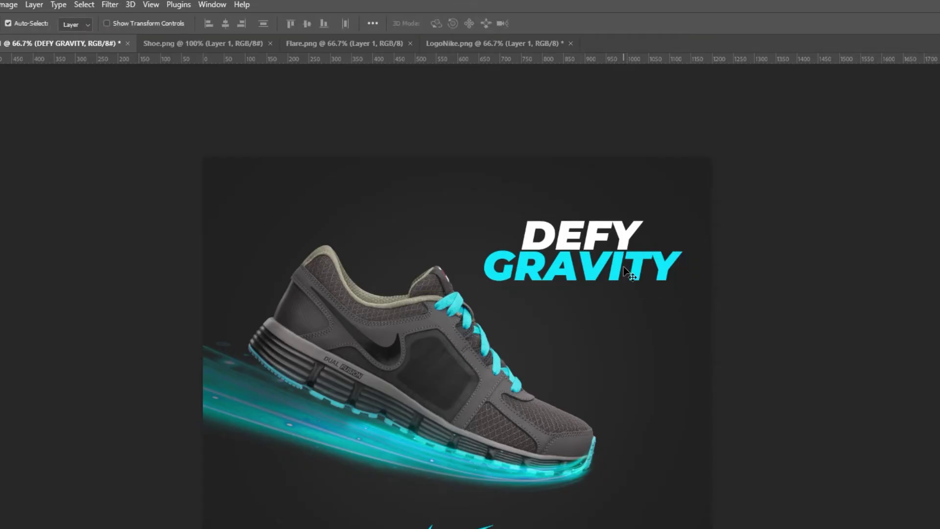
pyautogui.hotkey('ctrl', '+')
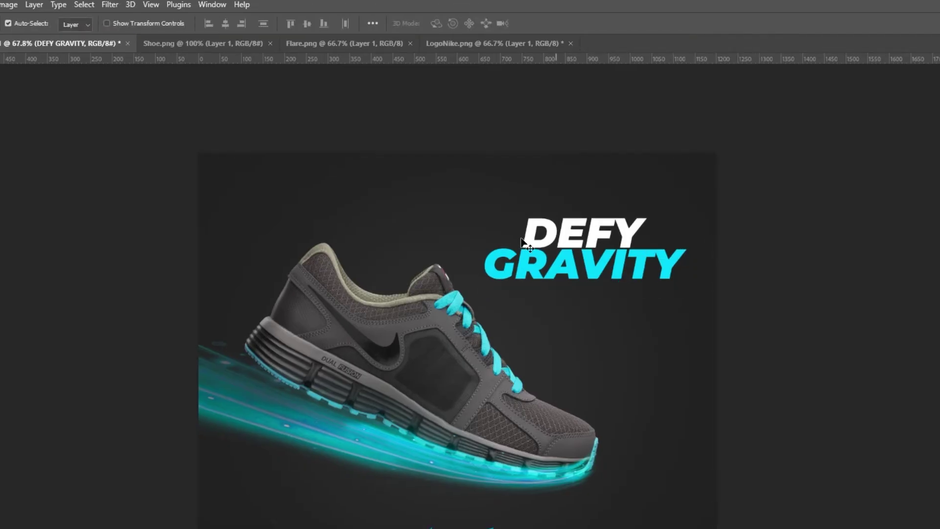
# Show the Timeline panel and hide the DEFY GRAVITY text
pyautogui.click(213, 6)
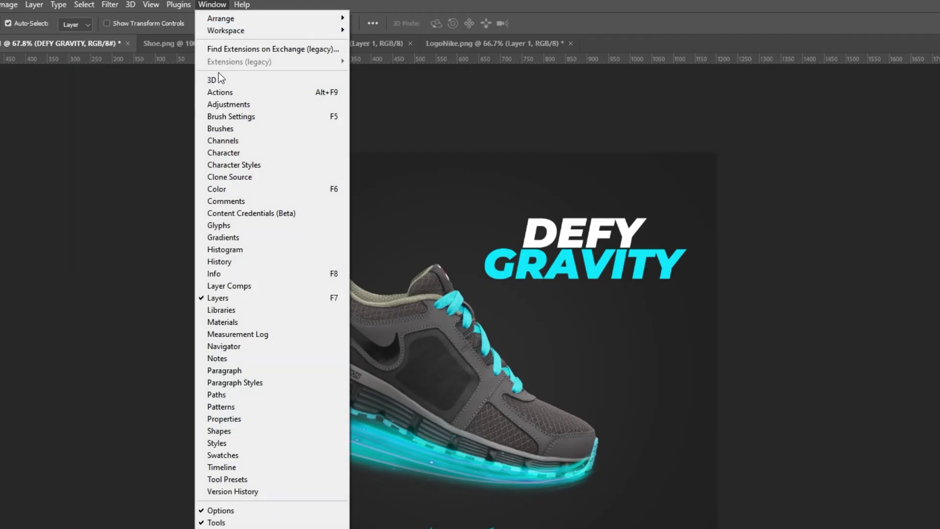
pyautogui.click(243, 466)
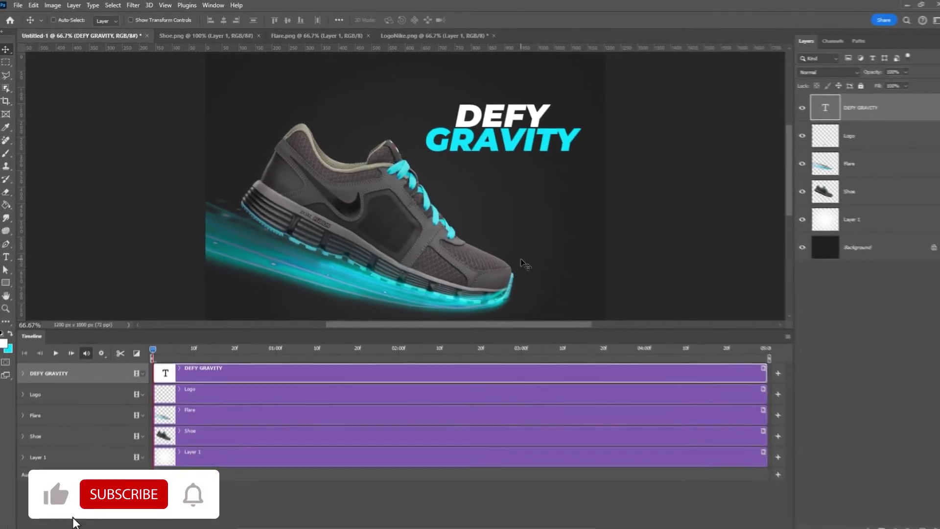
pyautogui.hotkey('ctrl', '-')
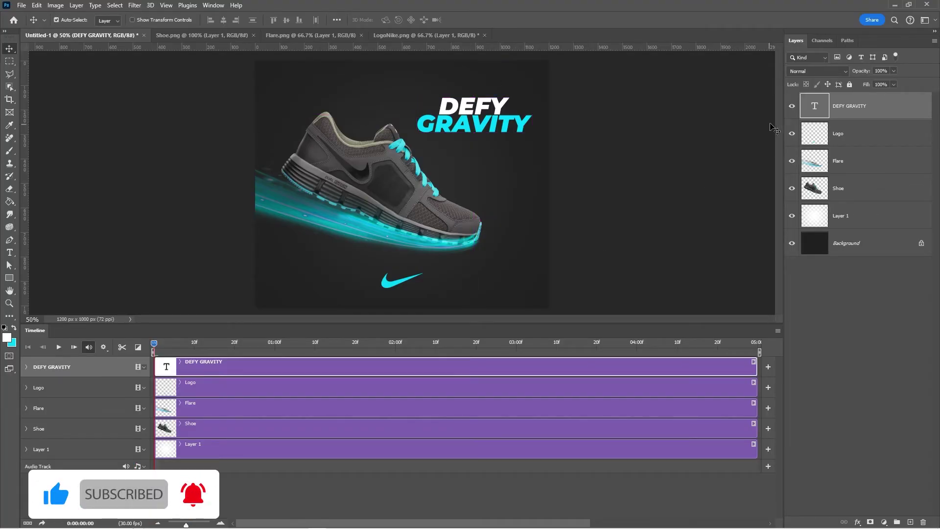
pyautogui.click(792, 106)
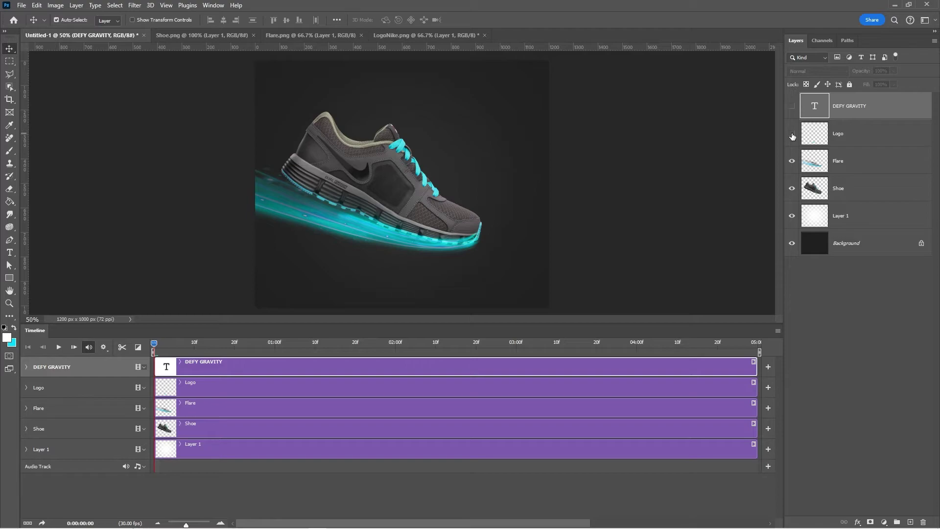
# Animate the Shoe's position from off-canvas left at frame 0 back into place at 1 second
pyautogui.click(853, 195)
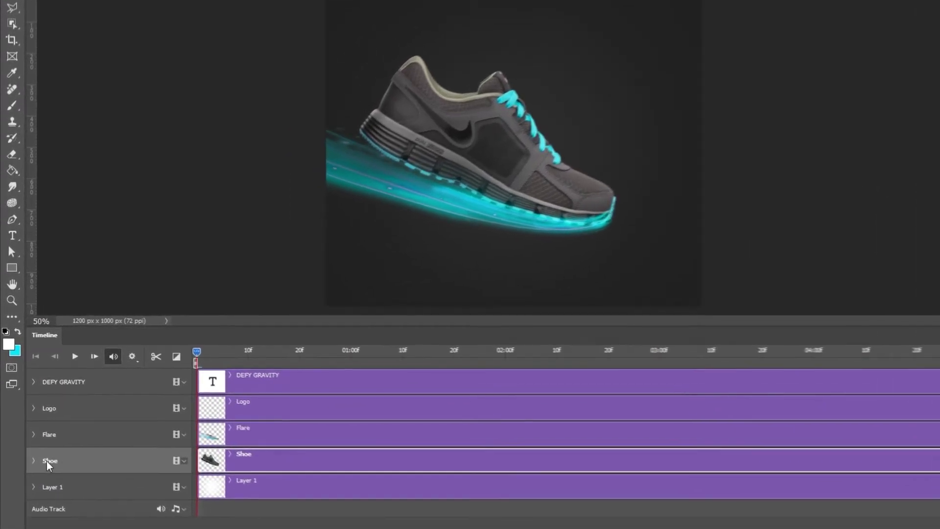
pyautogui.click(33, 463)
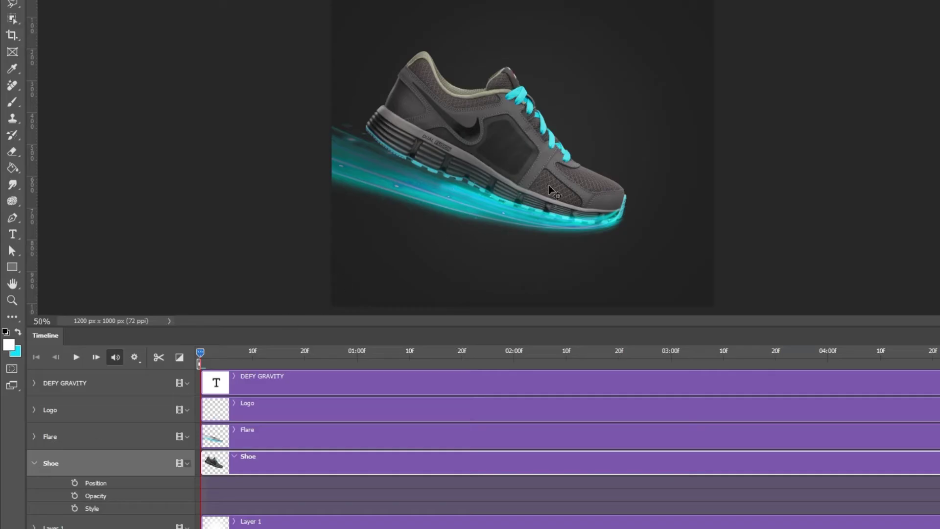
pyautogui.moveTo(512, 138); pyautogui.dragTo(210, 130)
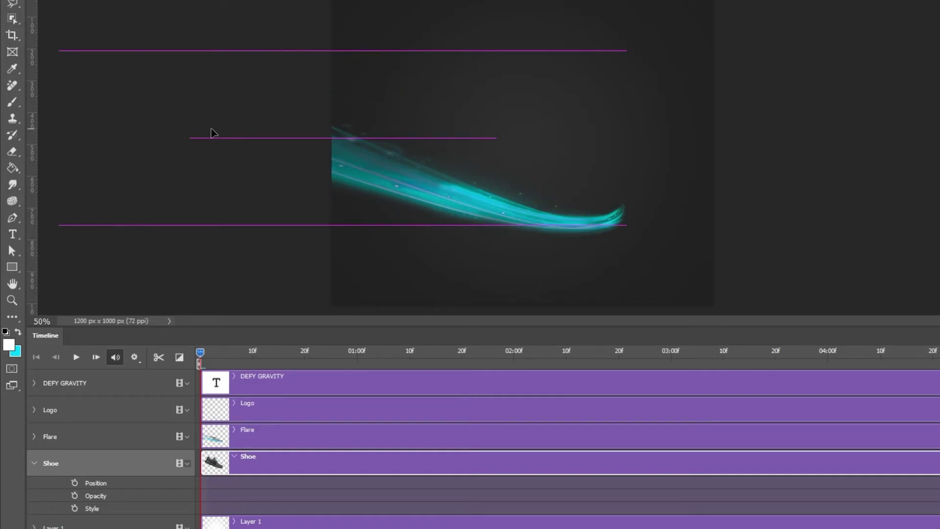
pyautogui.click(74, 484)
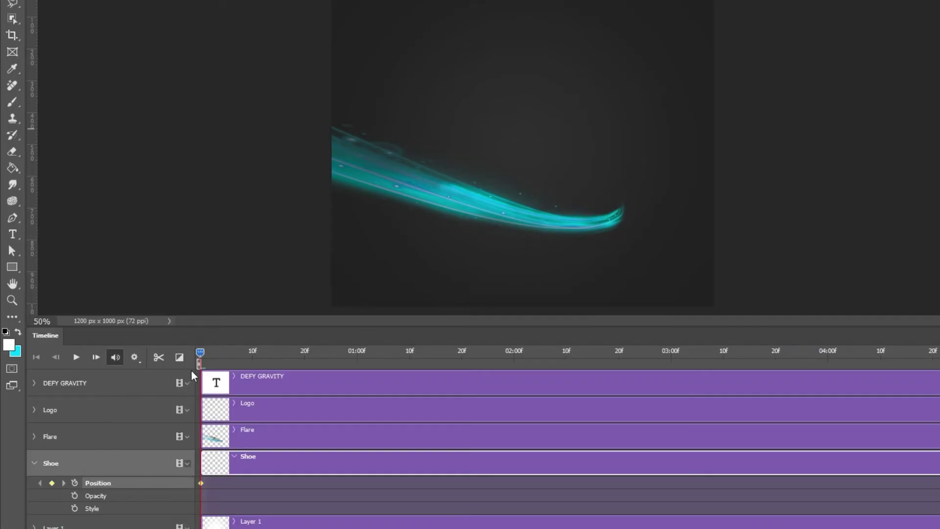
pyautogui.moveTo(201, 351); pyautogui.dragTo(369, 367)
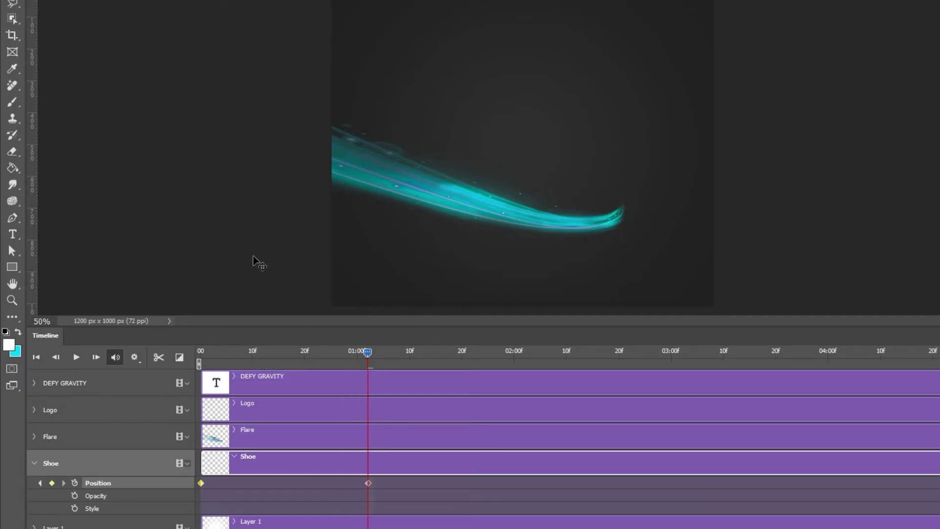
pyautogui.hotkey('shift', 'Right')
pyautogui.hotkey('shift', 'Right')
pyautogui.hotkey('shift', 'Right')
pyautogui.hotkey('shift', 'Right')
pyautogui.hotkey('shift', 'Right')
pyautogui.hotkey('shift', 'Right')
pyautogui.hotkey('shift', 'Right')
pyautogui.hotkey('shift', 'Right')
pyautogui.hotkey('shift', 'Right')
pyautogui.hotkey('shift', 'Right')
pyautogui.hotkey('shift', 'Right')
pyautogui.hotkey('shift', 'Right')
pyautogui.hotkey('shift', 'Right')
pyautogui.hotkey('shift', 'Right')
pyautogui.hotkey('shift', 'Right')
pyautogui.hotkey('shift', 'Right')
pyautogui.hotkey('shift', 'Right')
pyautogui.hotkey('shift', 'Right')
pyautogui.hotkey('shift', 'Right')
pyautogui.hotkey('shift', 'Right')
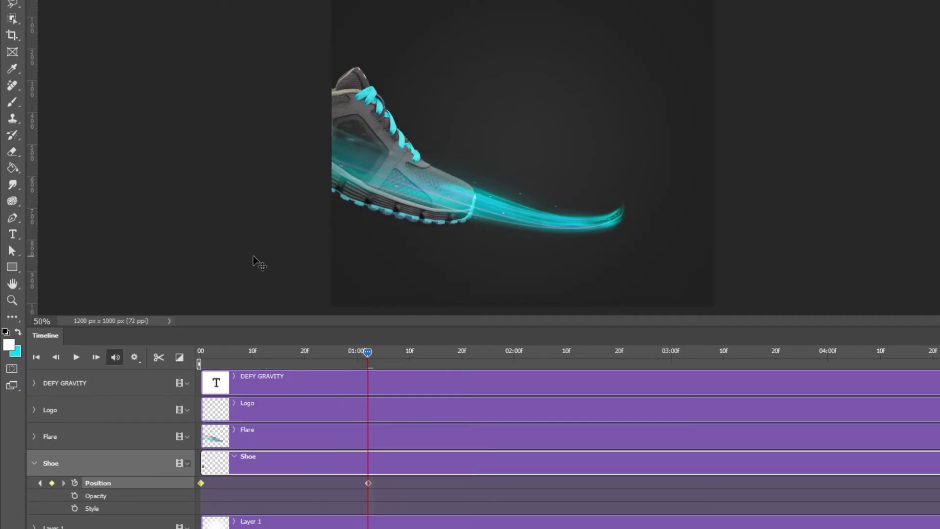
pyautogui.hotkey('shift', 'Right')
pyautogui.hotkey('shift', 'Right')
pyautogui.hotkey('shift', 'Right')
pyautogui.hotkey('shift', 'Right')
pyautogui.hotkey('shift', 'Right')
pyautogui.hotkey('shift', 'Right')
pyautogui.hotkey('shift', 'Right')
pyautogui.hotkey('shift', 'Right')
pyautogui.hotkey('shift', 'Right')
pyautogui.hotkey('shift', 'Right')
pyautogui.hotkey('shift', 'Right')
pyautogui.hotkey('shift', 'Right')
pyautogui.hotkey('shift', 'Right')
pyautogui.hotkey('shift', 'Right')
pyautogui.hotkey('shift', 'Right')
pyautogui.hotkey('shift', 'Right')
pyautogui.hotkey('shift', 'Right')
pyautogui.hotkey('shift', 'Right')
pyautogui.hotkey('shift', 'Right')
pyautogui.hotkey('shift', 'Right')
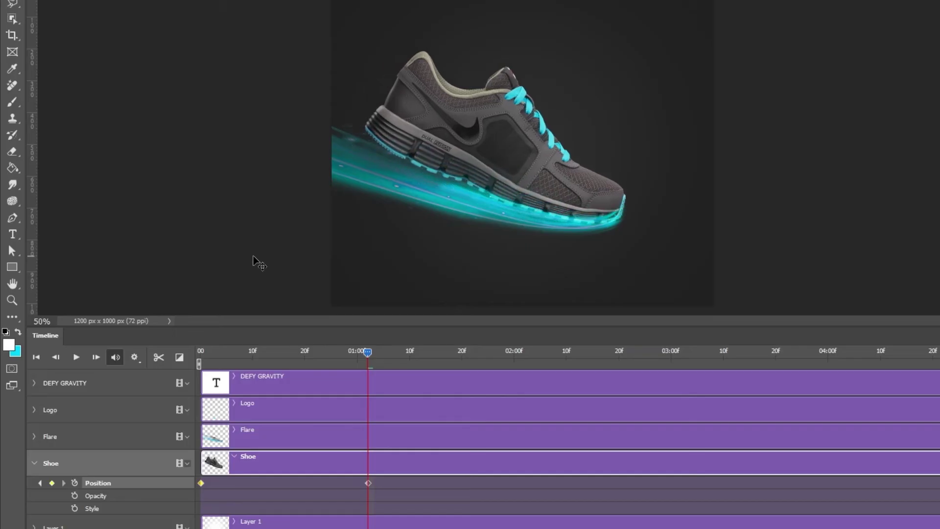
pyautogui.hotkey('shift', 'Right')
pyautogui.hotkey('shift', 'Right')
pyautogui.hotkey('shift', 'Right')
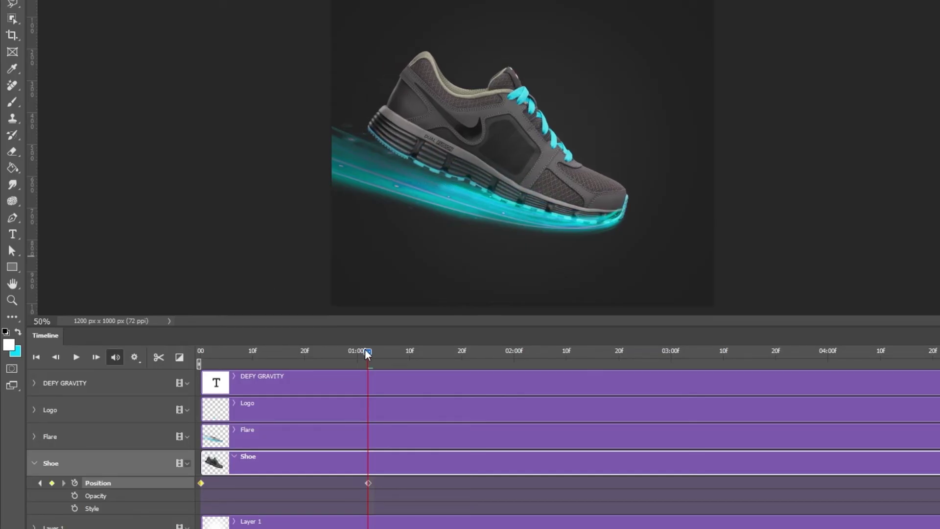
# Play the shoe slide-in from the first frame to preview it
pyautogui.moveTo(366, 352); pyautogui.dragTo(169, 342)
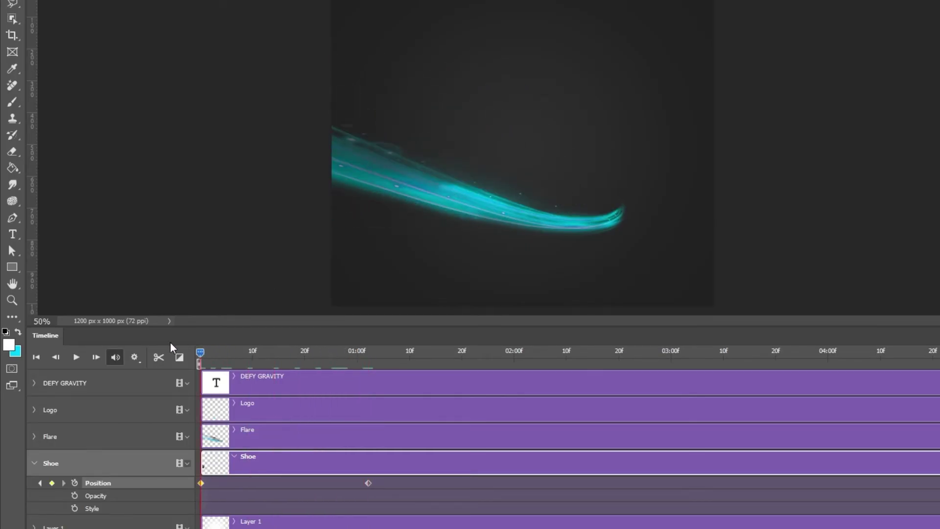
pyautogui.press('space')
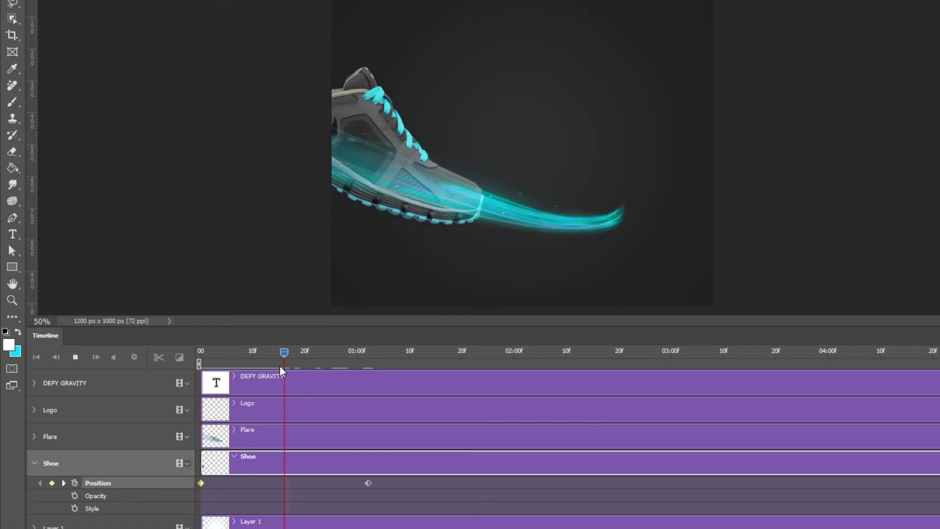
pyautogui.press('space')
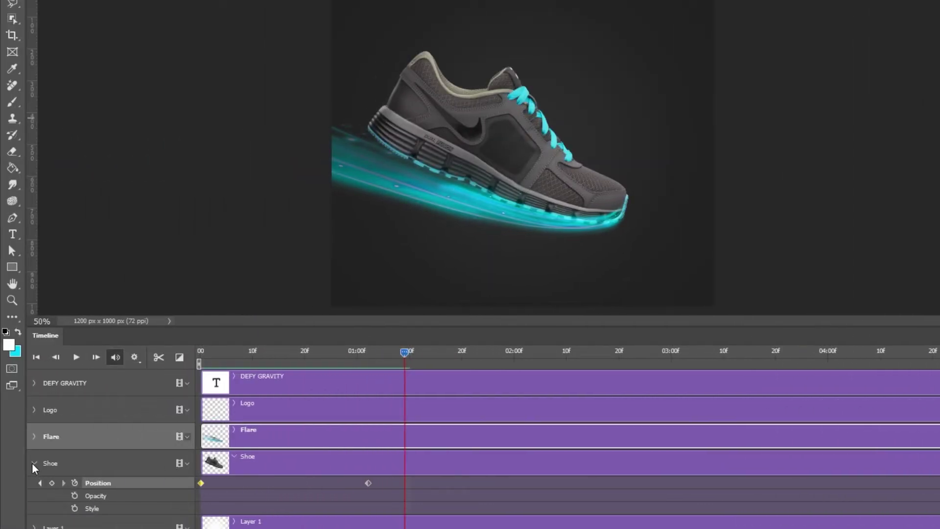
# Keyframe the Flare's opacity from 0% to 100% a few frames later
pyautogui.click(33, 463)
pyautogui.click(34, 436)
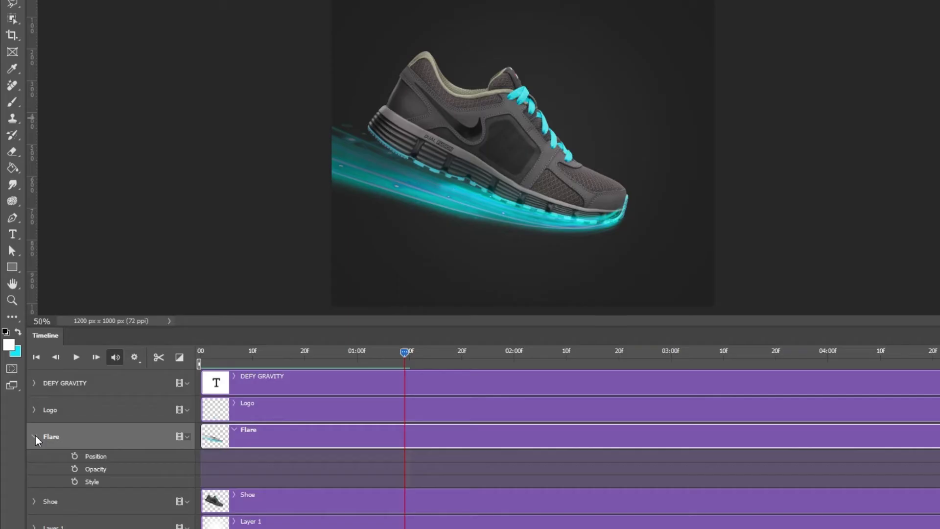
pyautogui.click(74, 468)
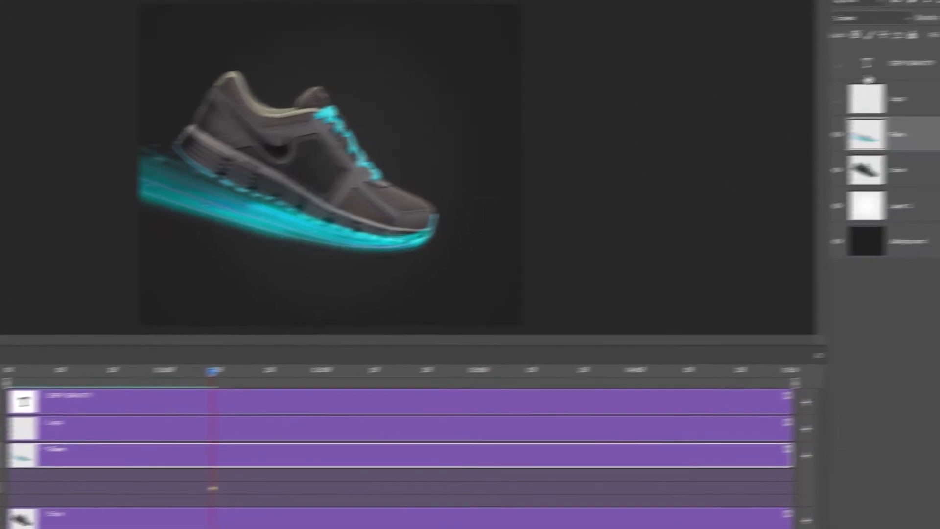
pyautogui.click(883, 25)
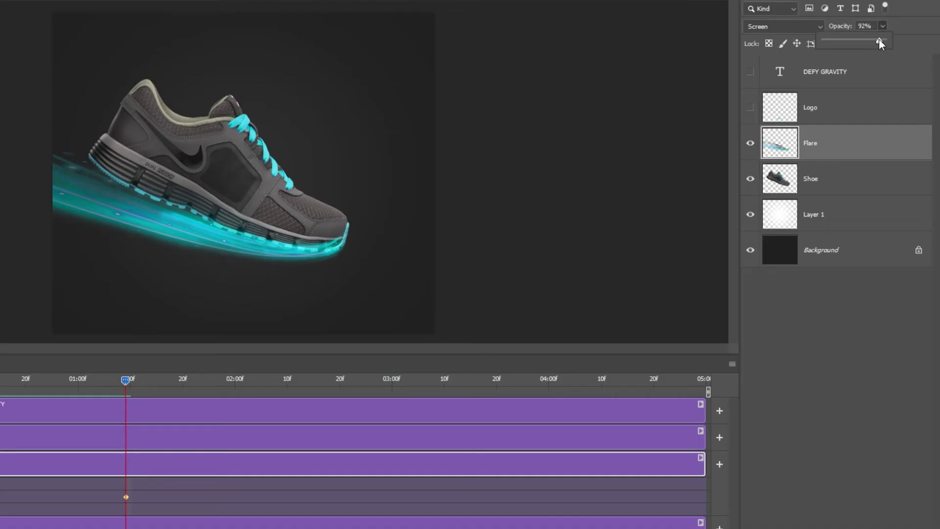
pyautogui.moveTo(880, 40); pyautogui.dragTo(789, 43)
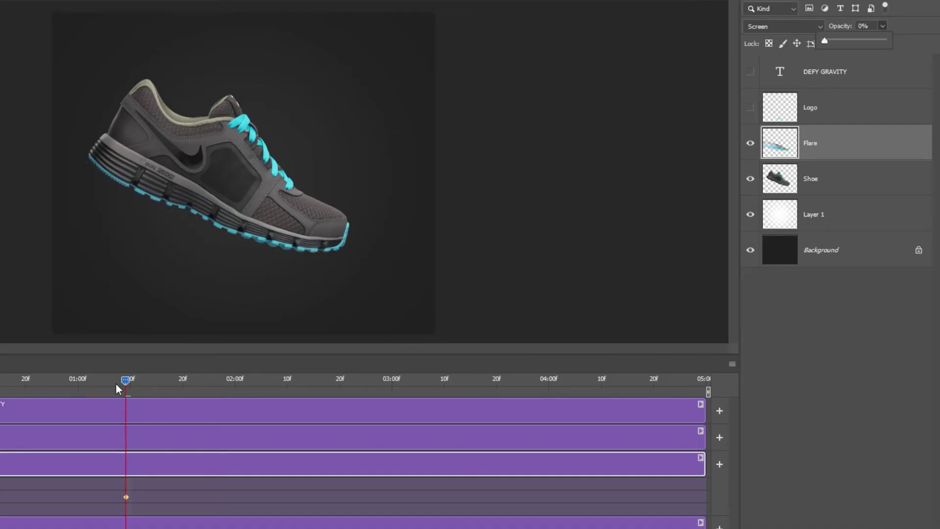
pyautogui.moveTo(126, 379); pyautogui.dragTo(138, 380)
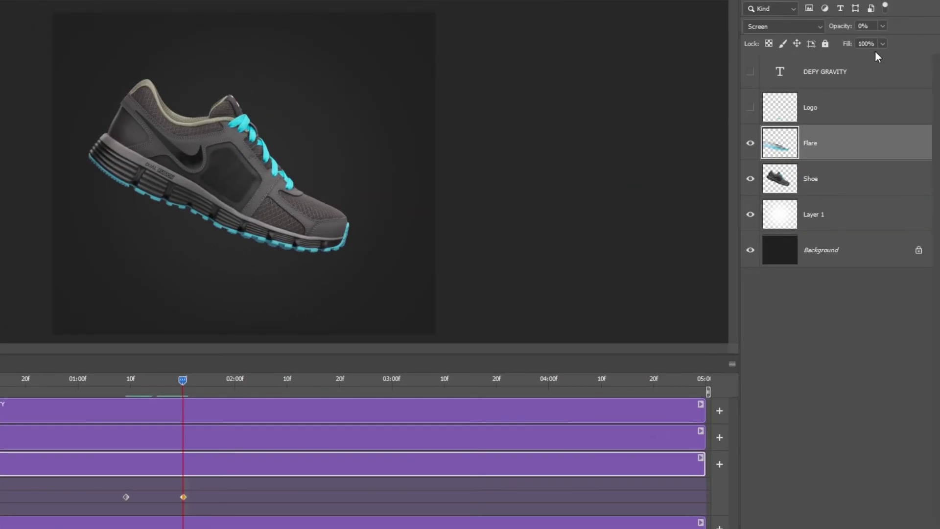
pyautogui.moveTo(877, 42); pyautogui.dragTo(933, 41)
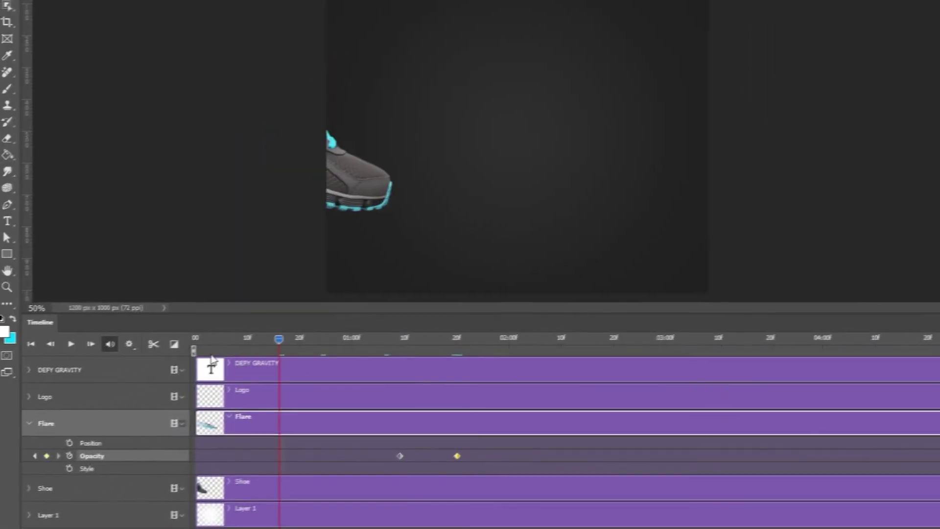
# Preview the animation from the start, then make DEFY GRAVITY visible and selected
pyautogui.press('Home')
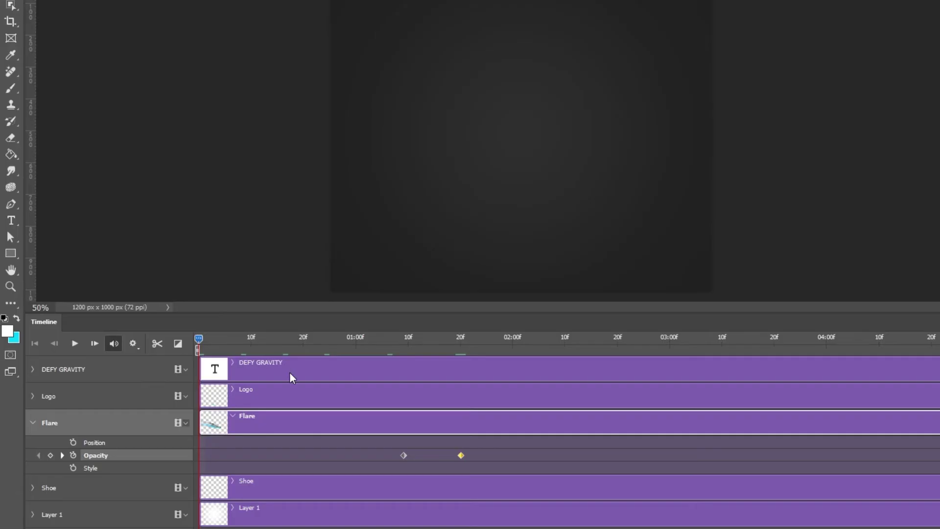
pyautogui.press('space')
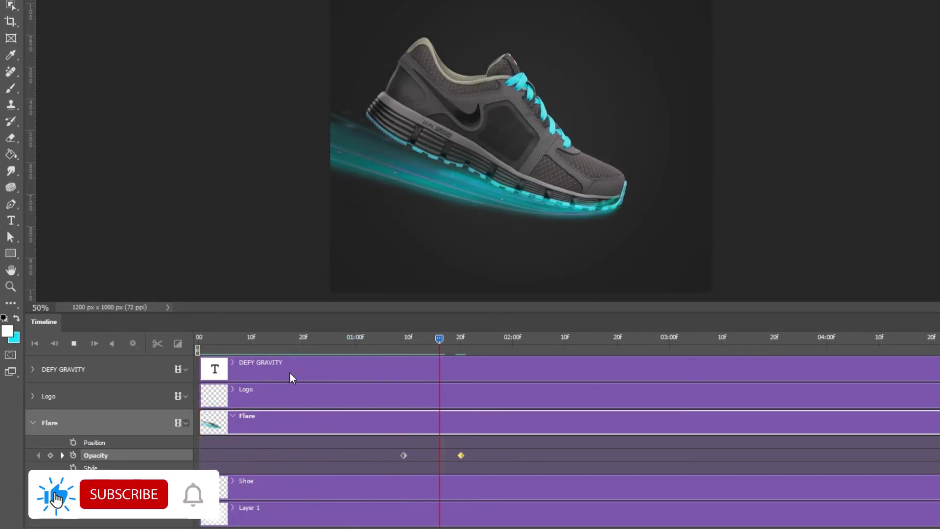
pyautogui.press('space')
pyautogui.press('space')
pyautogui.press('space')
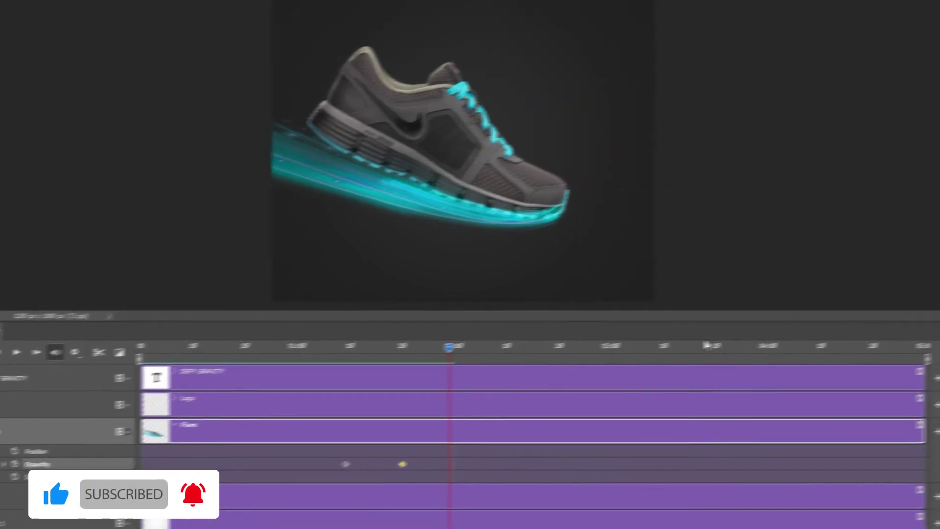
pyautogui.click(751, 72)
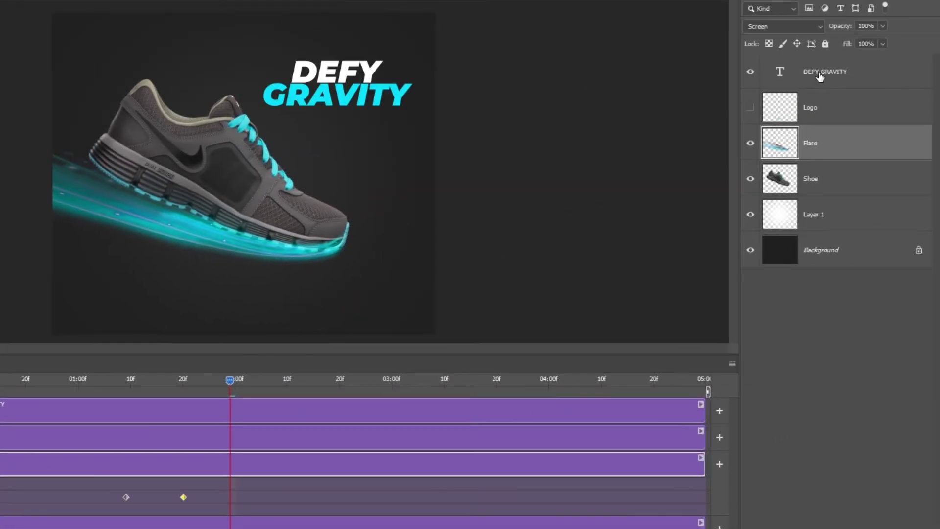
pyautogui.click(820, 77)
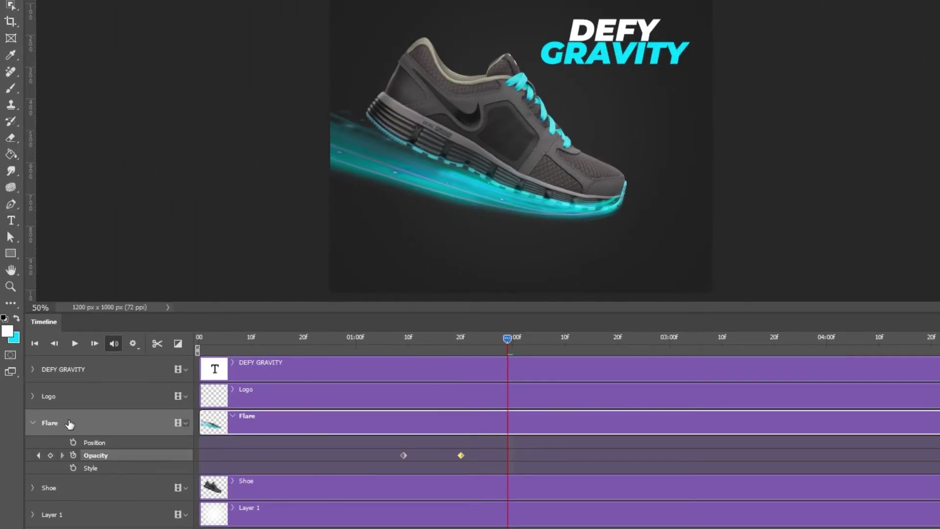
# Keyframe DEFY GRAVITY's opacity at 0%, move to about 2:13, and preview the fade
pyautogui.click(32, 422)
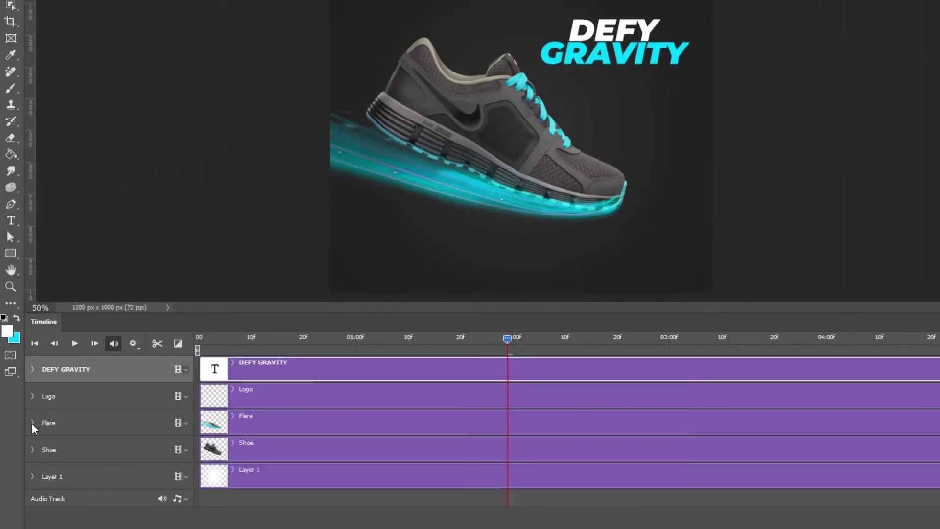
pyautogui.click(33, 369)
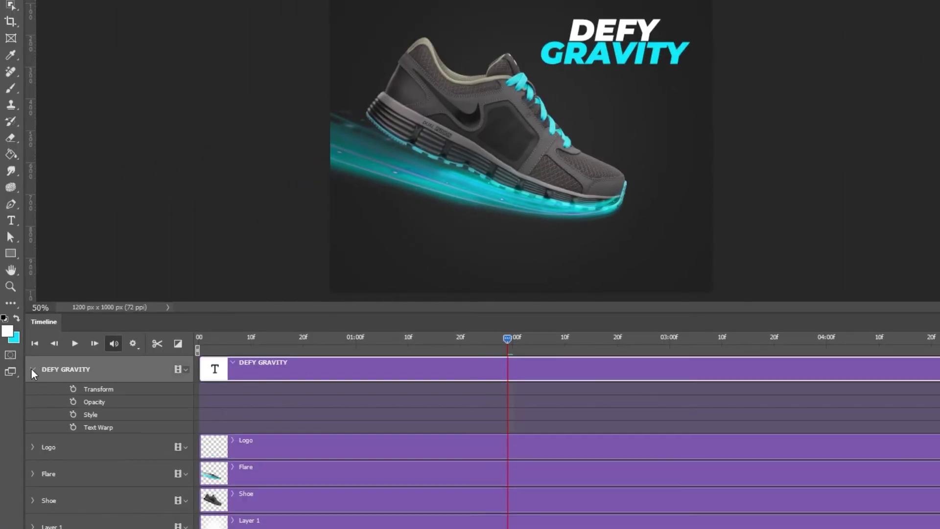
pyautogui.click(73, 402)
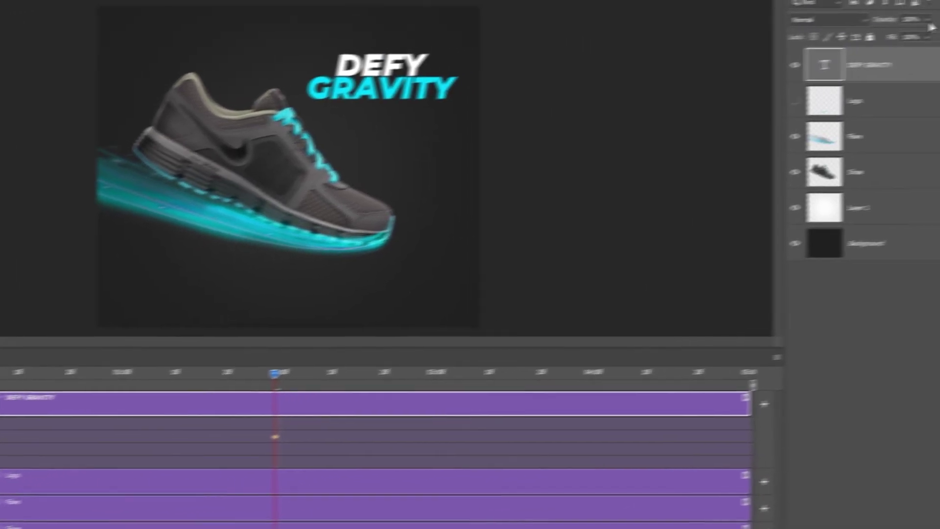
pyautogui.click(928, 19)
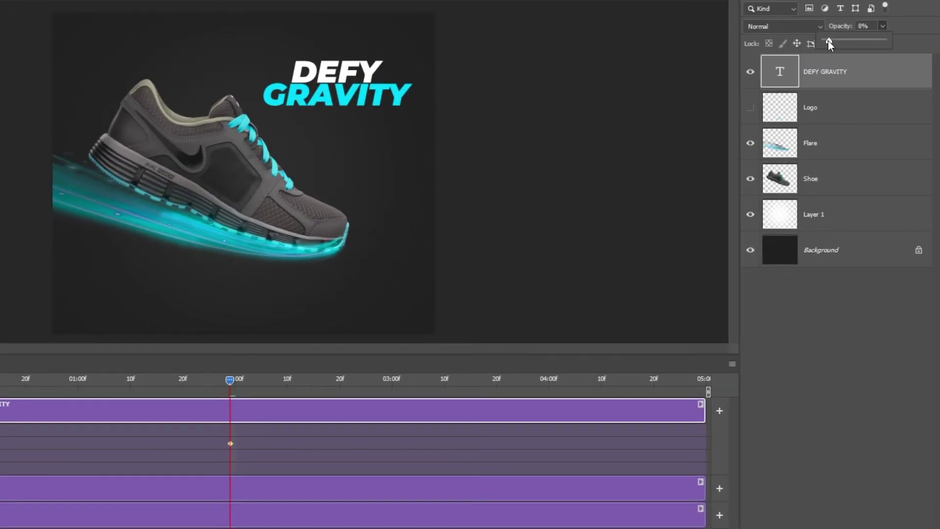
pyautogui.moveTo(828, 41); pyautogui.dragTo(801, 41)
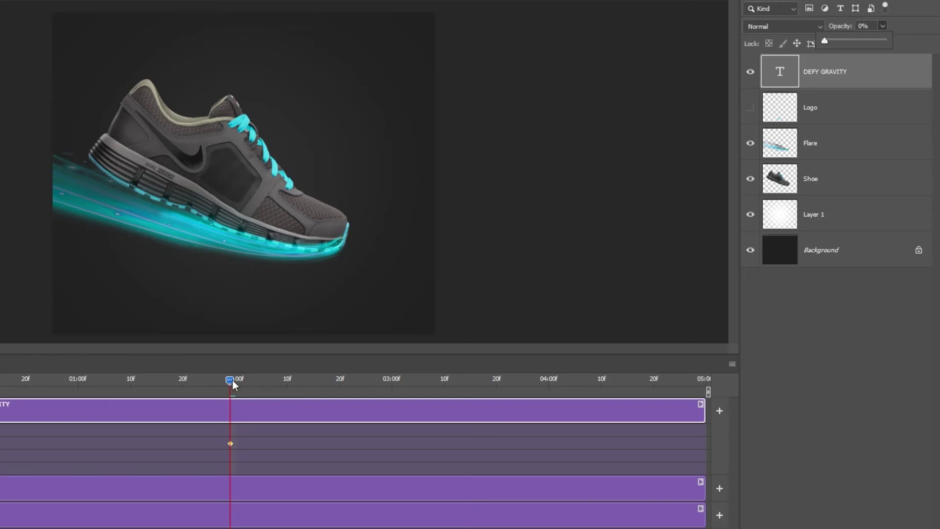
pyautogui.moveTo(232, 379); pyautogui.dragTo(302, 387)
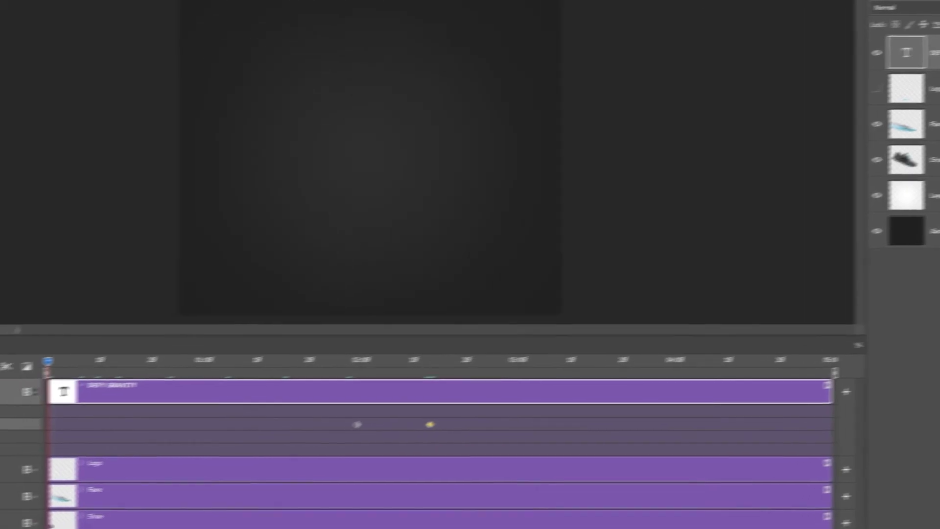
pyautogui.press('space')
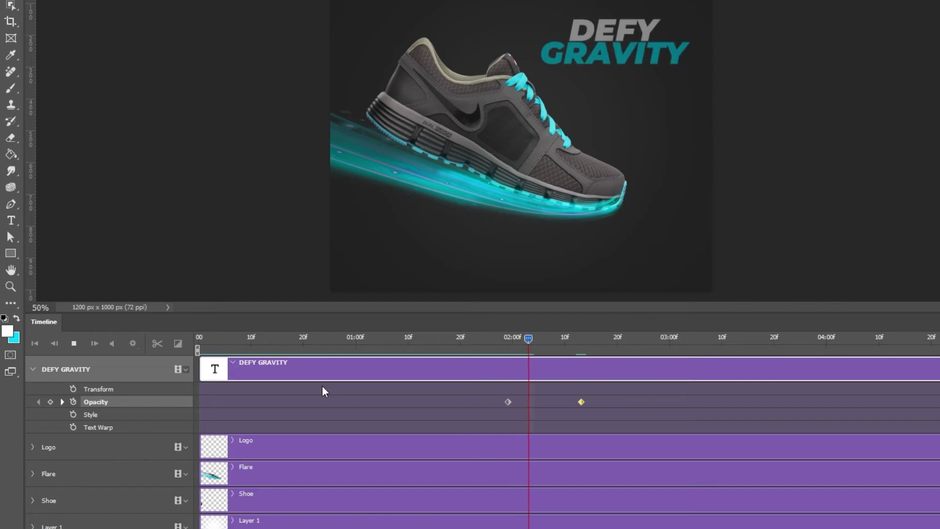
pyautogui.press('space')
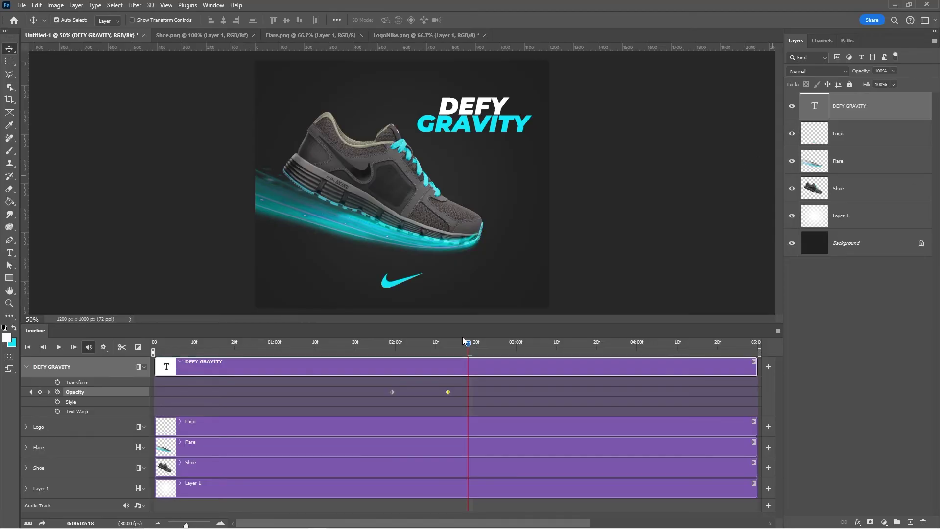
# Keyframe the Logo's opacity, move toward 3 seconds, and preview the full animation
pyautogui.click(850, 133)
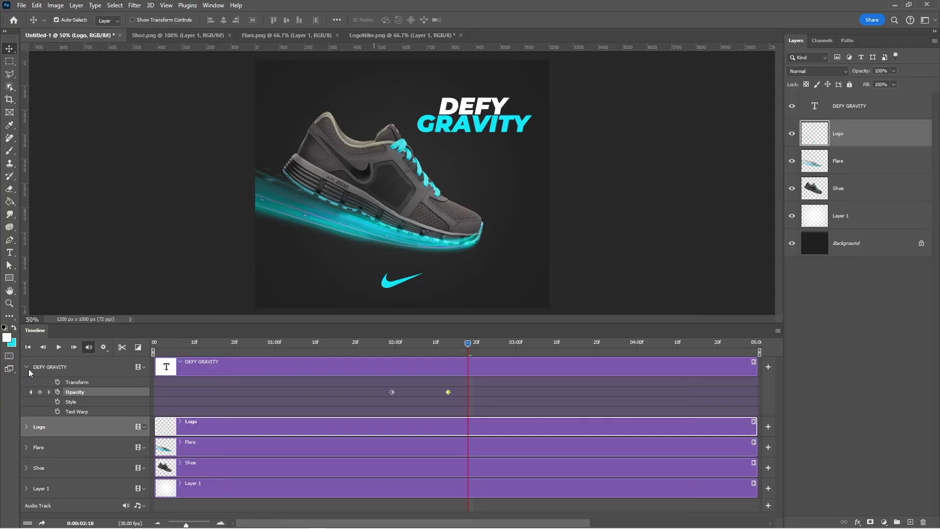
pyautogui.click(27, 367)
pyautogui.click(26, 388)
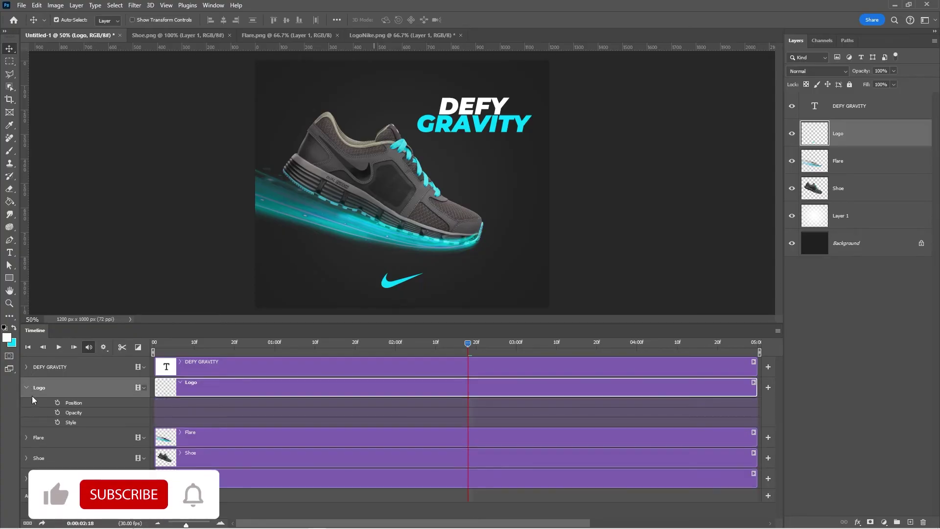
pyautogui.click(57, 412)
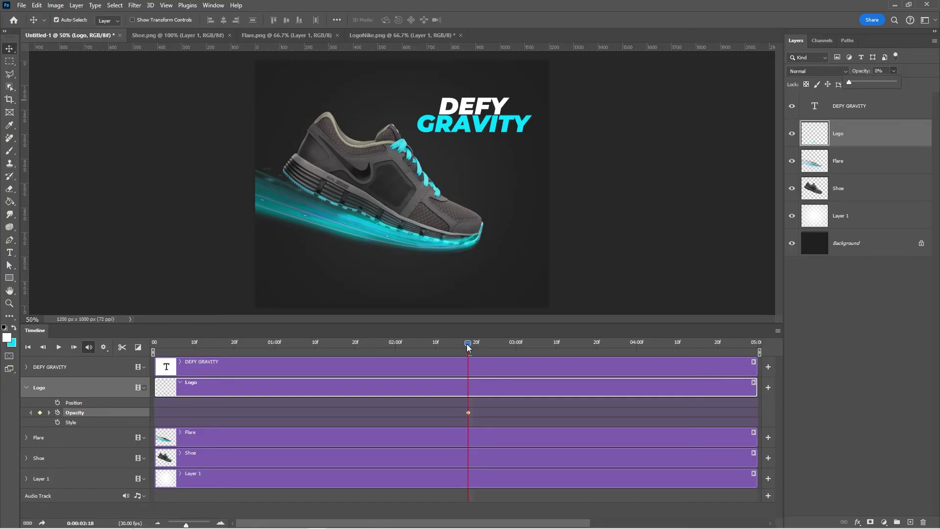
pyautogui.moveTo(468, 348); pyautogui.dragTo(484, 349)
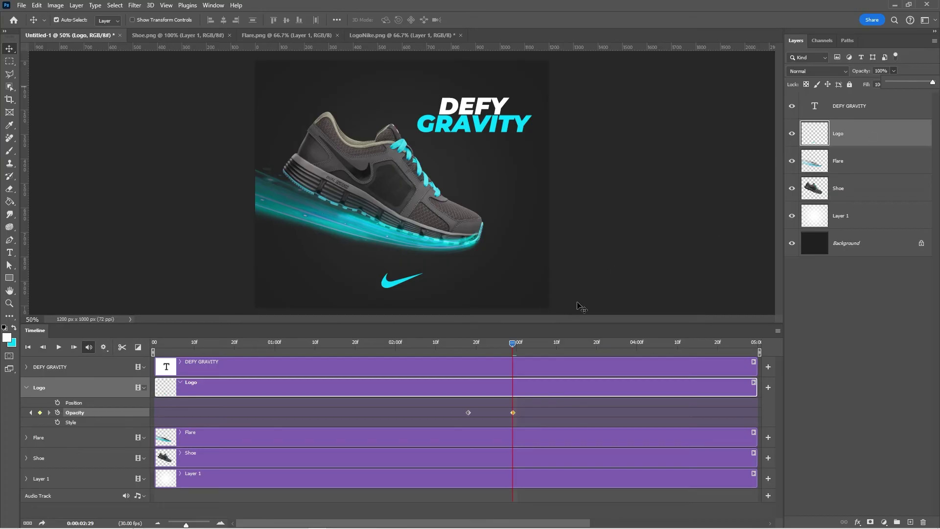
pyautogui.moveTo(514, 347); pyautogui.dragTo(117, 368)
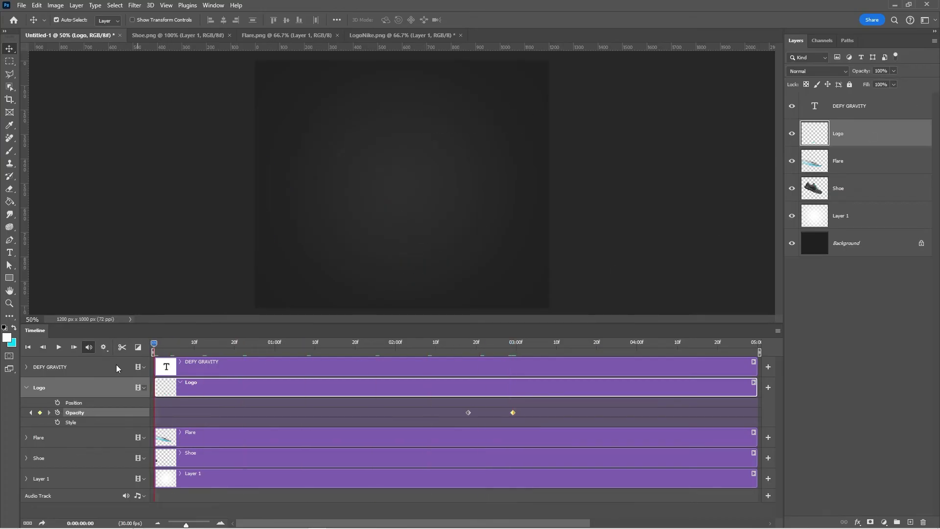
pyautogui.press('space')
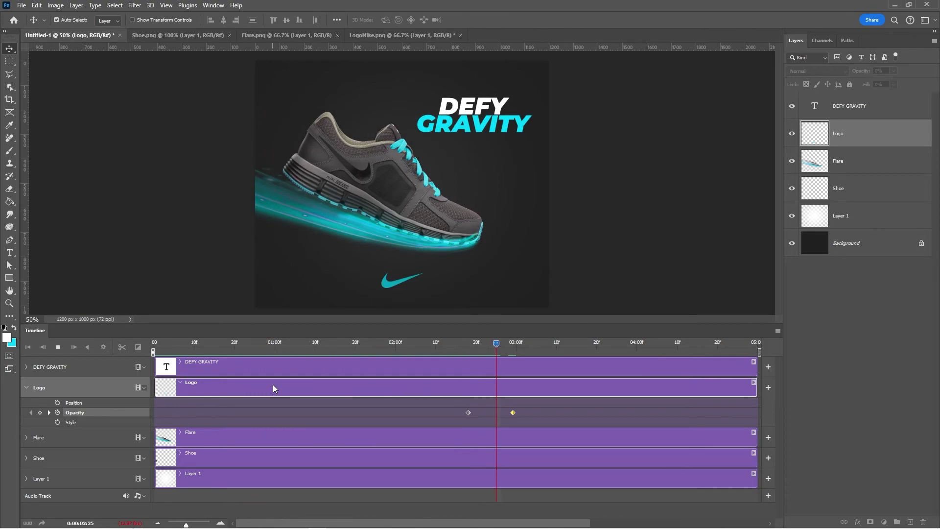
pyautogui.press('space')
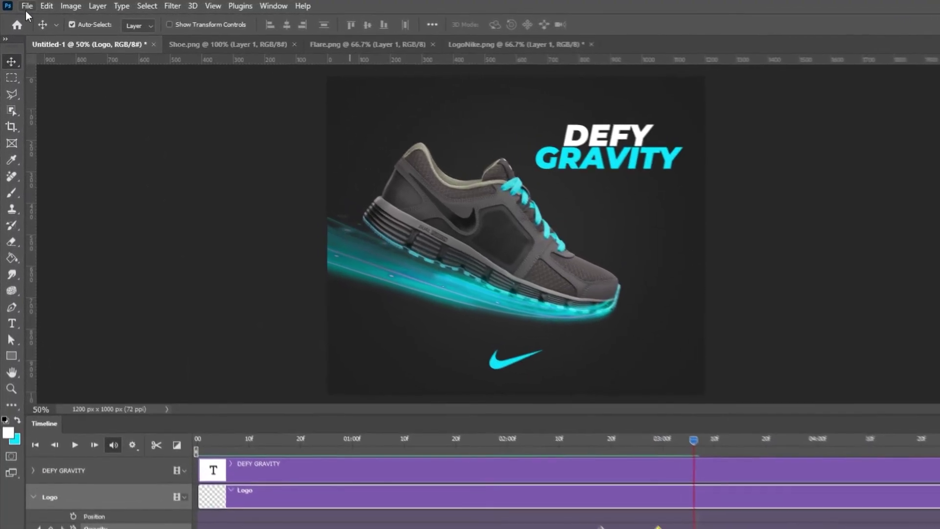
# In Save for Web (Legacy), keep GIF, 256 colours, Perceptual reduction and Diffusion dithering
pyautogui.click(23, 6)
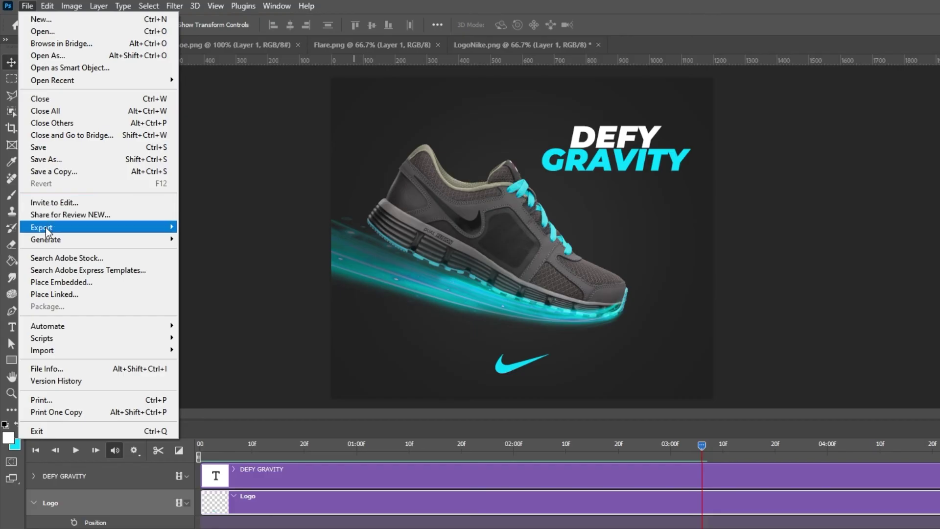
pyautogui.moveTo(93, 233)
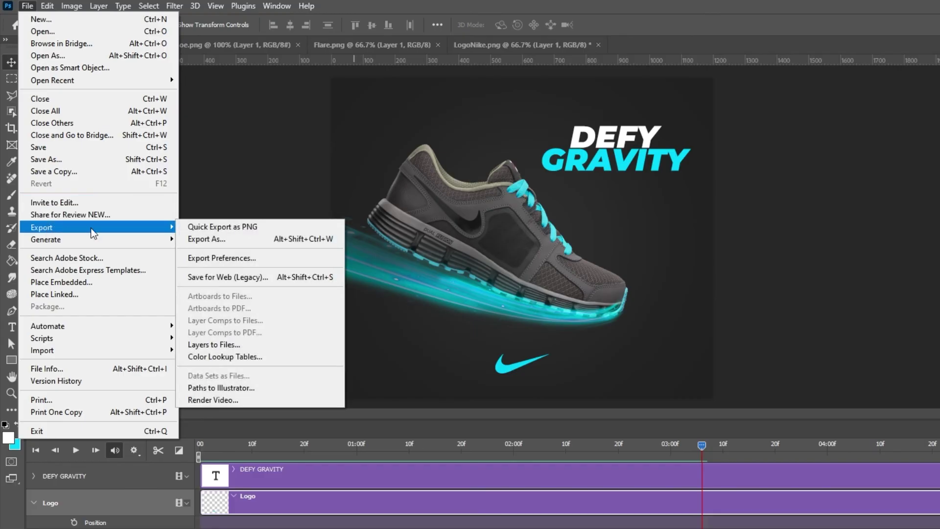
pyautogui.click(230, 278)
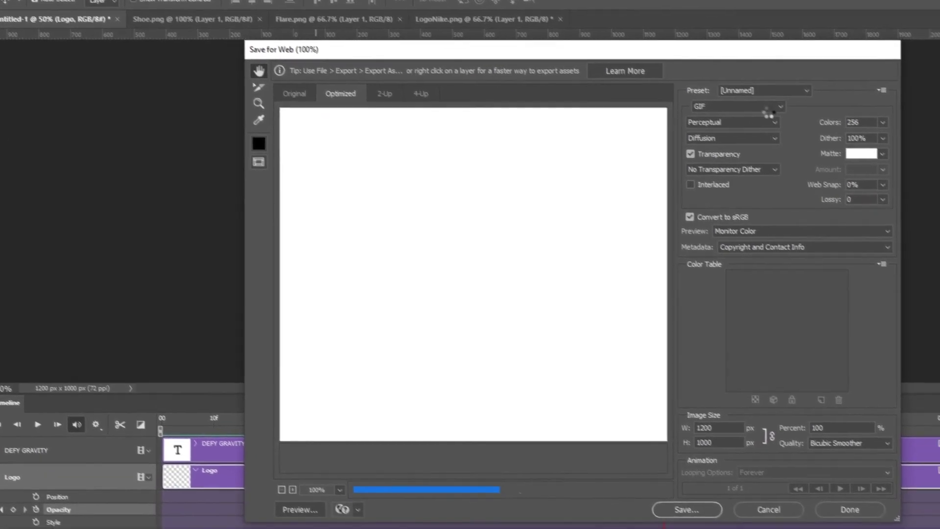
pyautogui.click(739, 84)
pyautogui.click(715, 95)
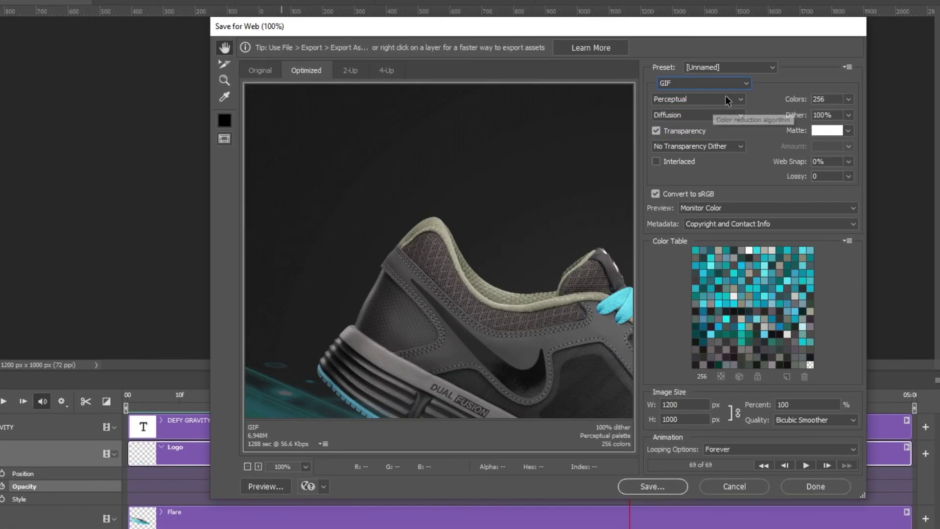
pyautogui.click(848, 100)
pyautogui.click(850, 101)
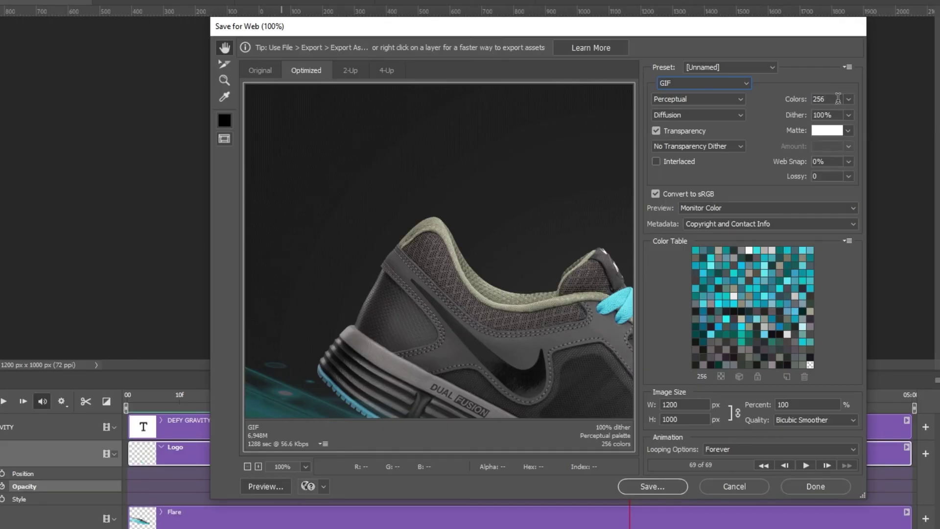
pyautogui.click(741, 99)
pyautogui.click(740, 100)
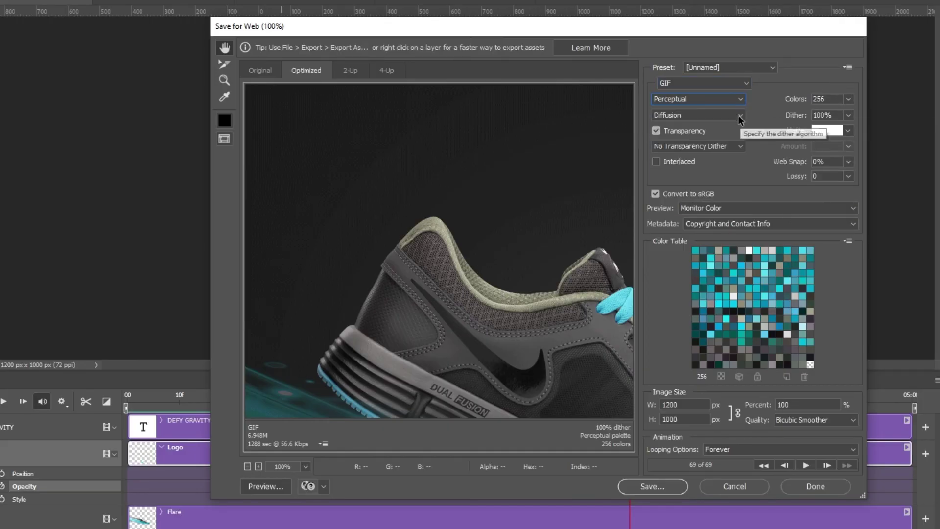
pyautogui.click(740, 116)
pyautogui.click(740, 117)
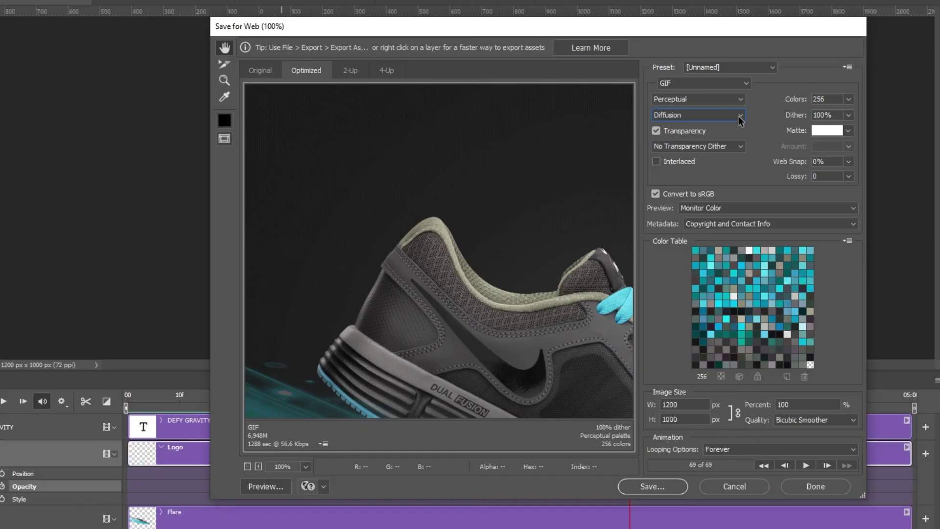
# Keep Bicubic Smoother and Forever looping, then save the GIF as 'Gif' in Video128
pyautogui.click(843, 424)
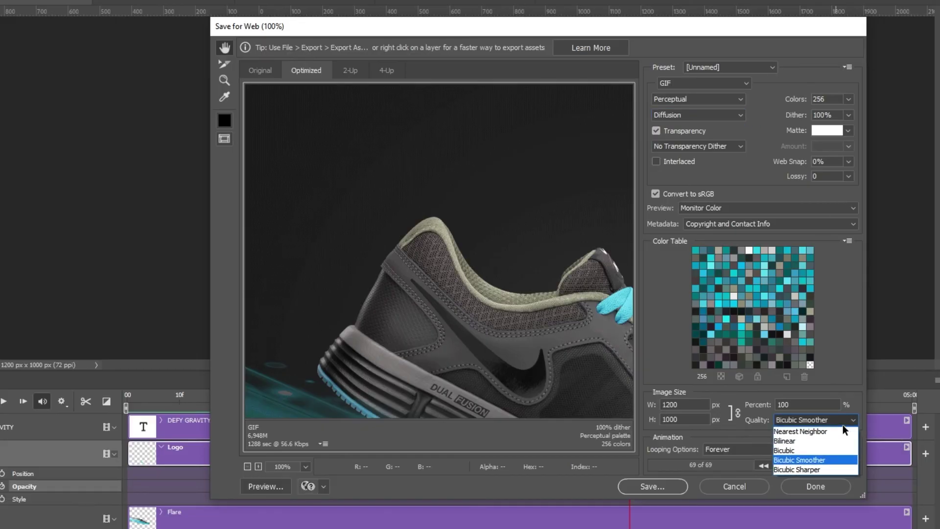
pyautogui.click(842, 420)
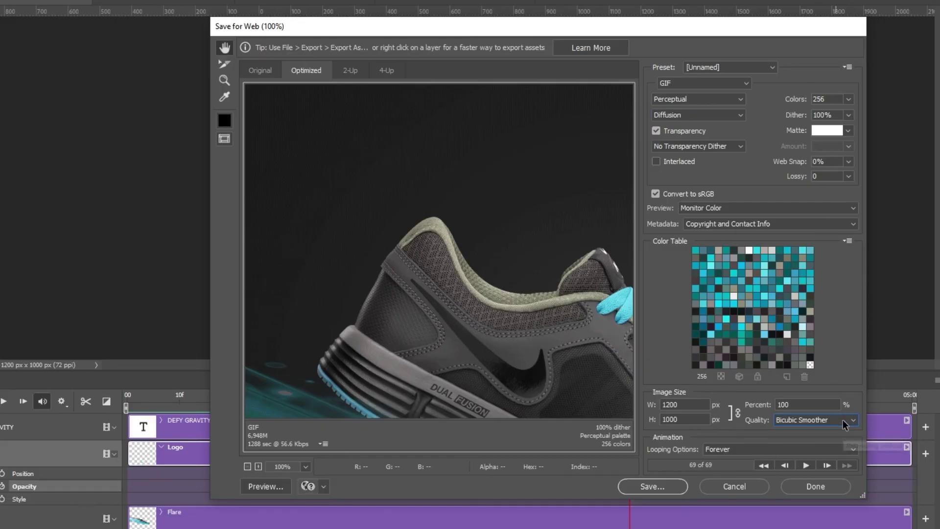
pyautogui.click(794, 450)
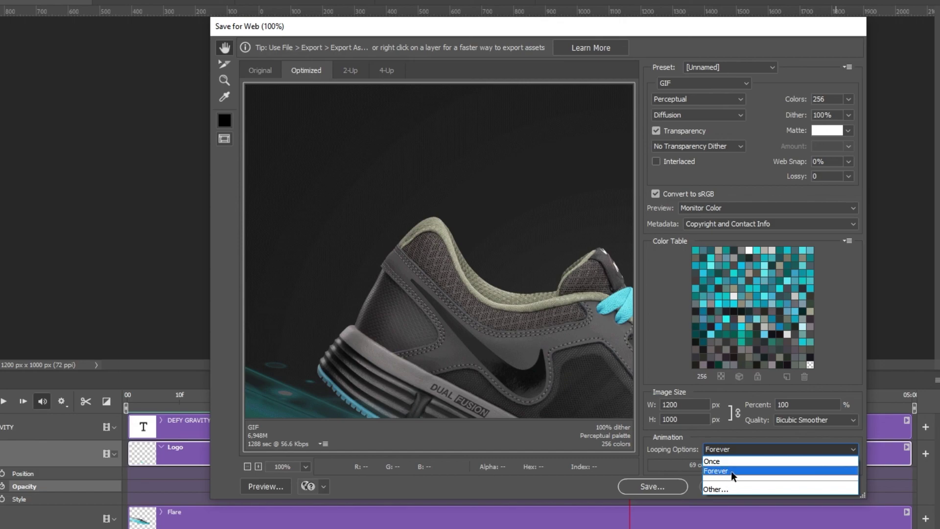
pyautogui.click(731, 472)
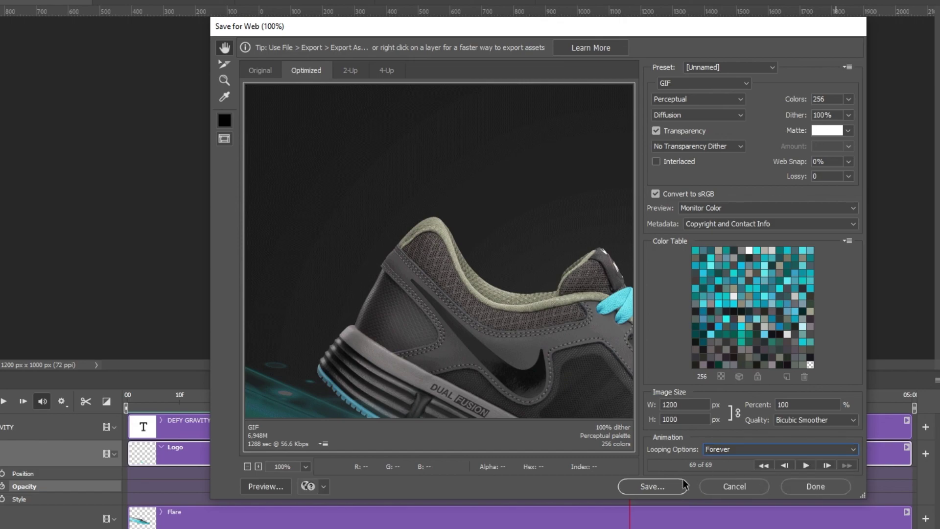
pyautogui.click(648, 486)
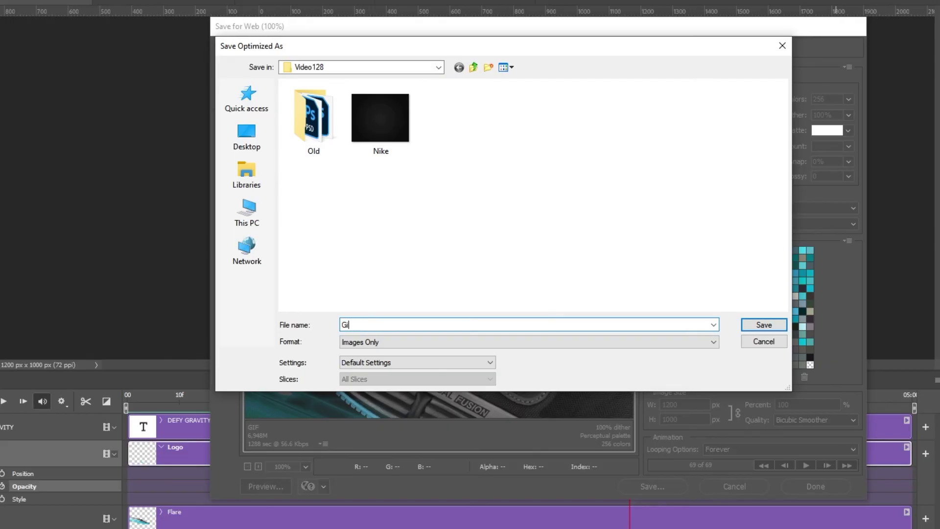
pyautogui.write('Gif')
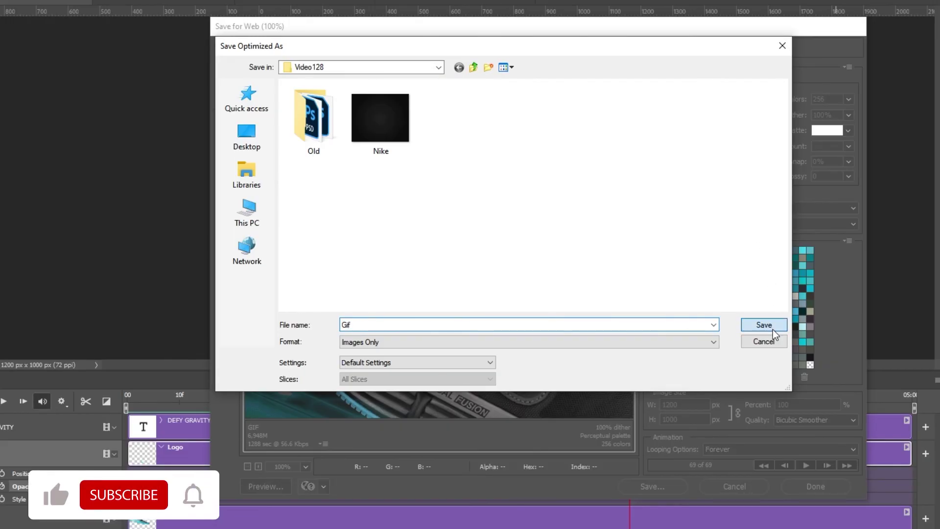
pyautogui.click(764, 326)
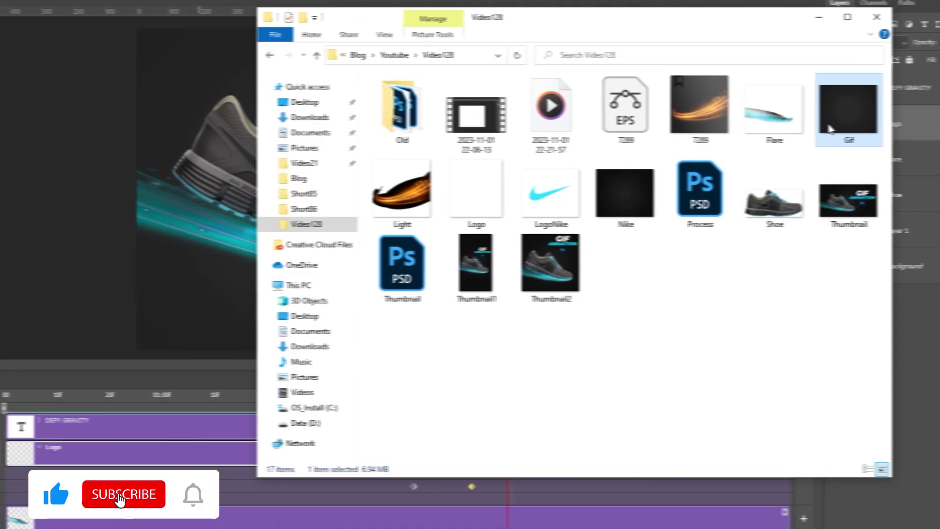
# Open the exported Gif file from the Video128 folder in Opera Internet Browser
pyautogui.rightClick(929, 130)
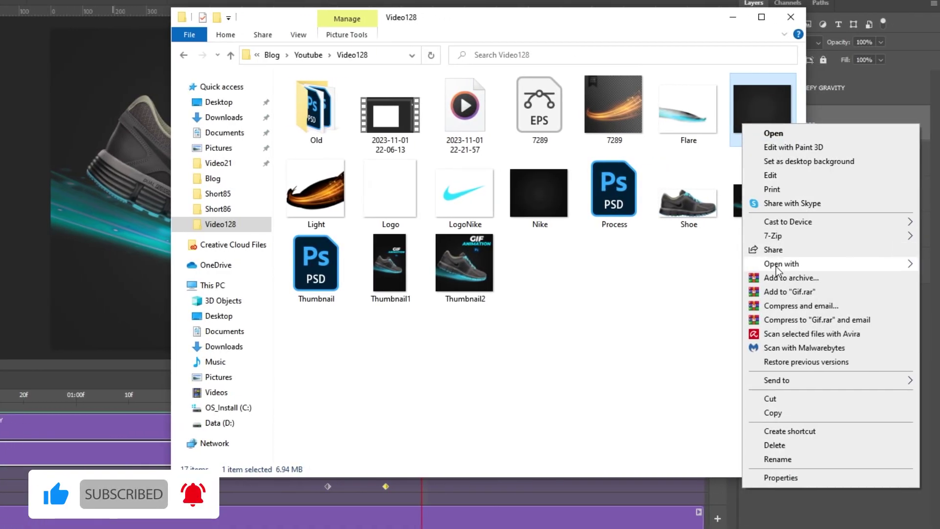
pyautogui.moveTo(784, 267)
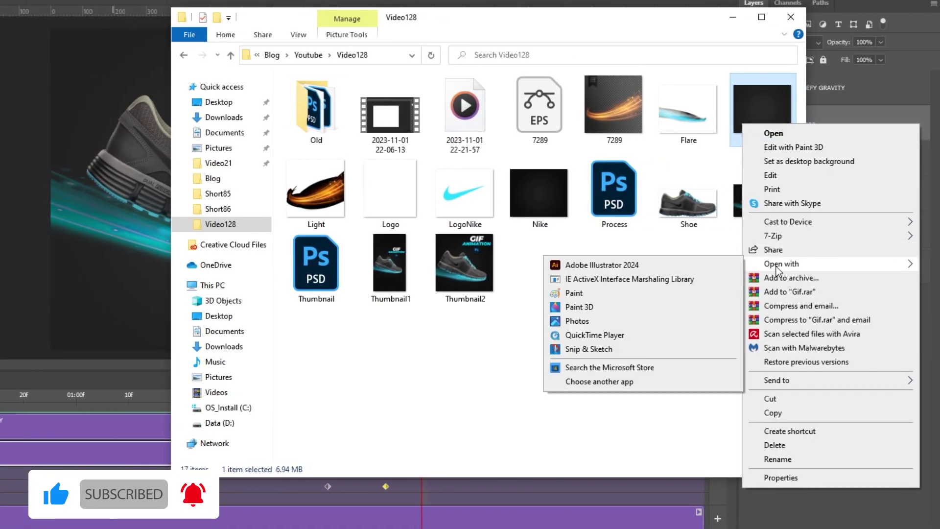
pyautogui.click(619, 381)
pyautogui.scroll(-5, 331, 324)
pyautogui.click(247, 367)
pyautogui.scroll(-5, 251, 363)
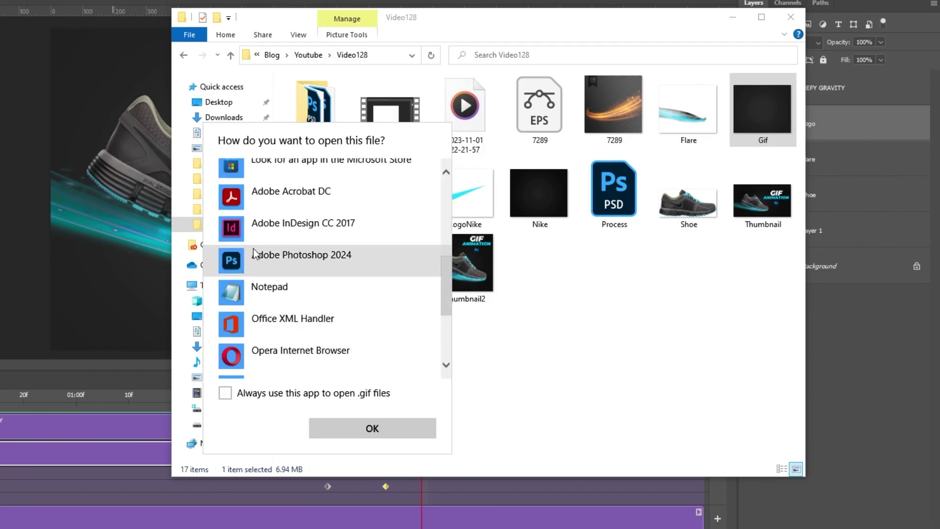
pyautogui.click(264, 357)
pyautogui.click(361, 422)
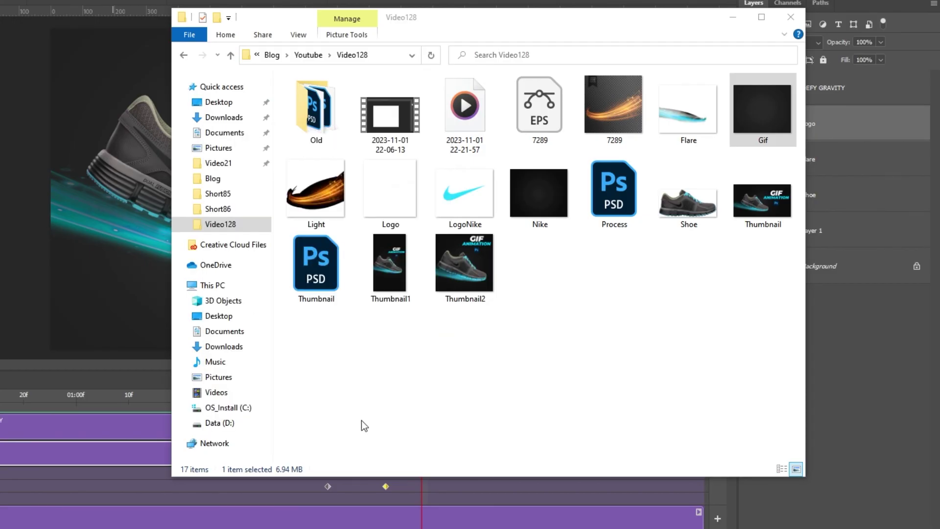